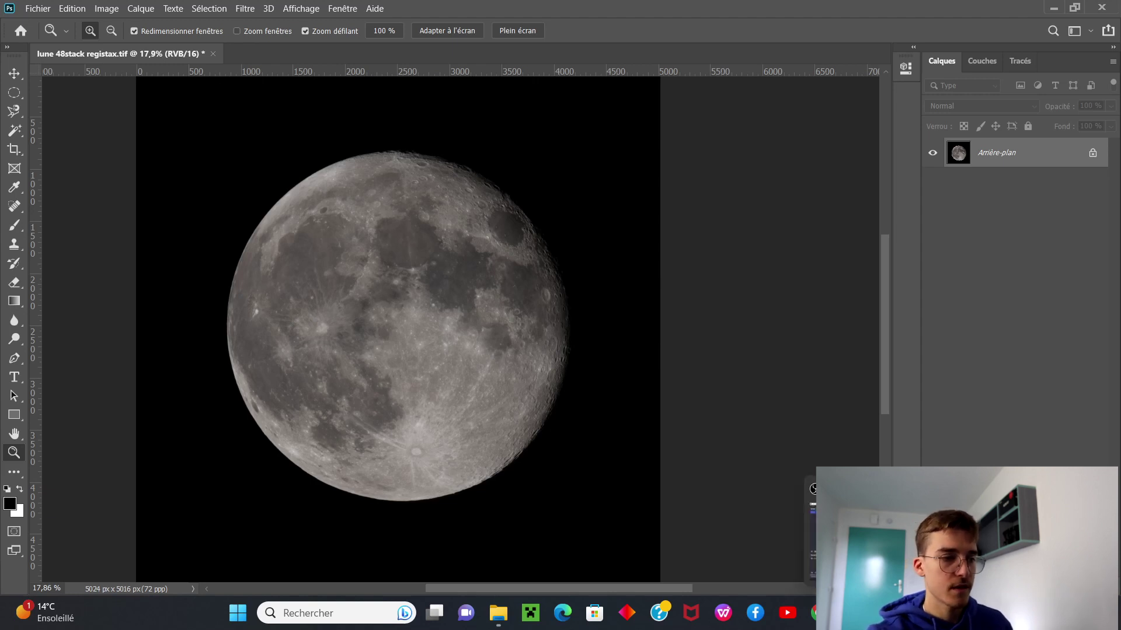
Switch to the browser to examine the Instagram post of the mineral full moon, and return to Photoshop.
click(820, 613)
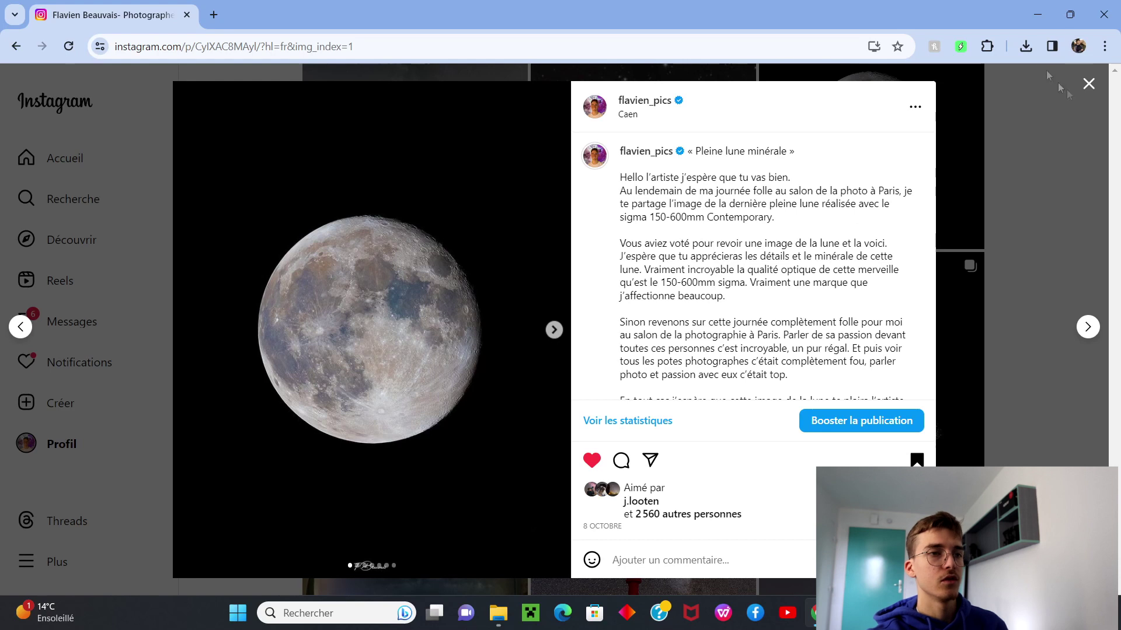
click(1040, 16)
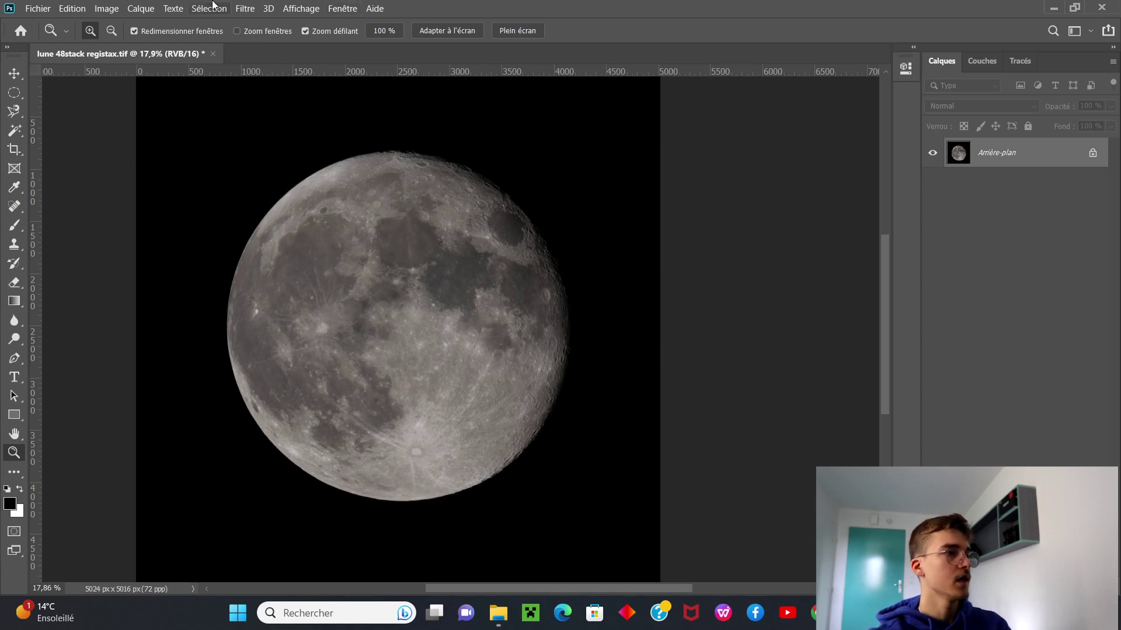
Unlock the background layer of the Moon image and duplicate it within the same document.
click(1089, 153)
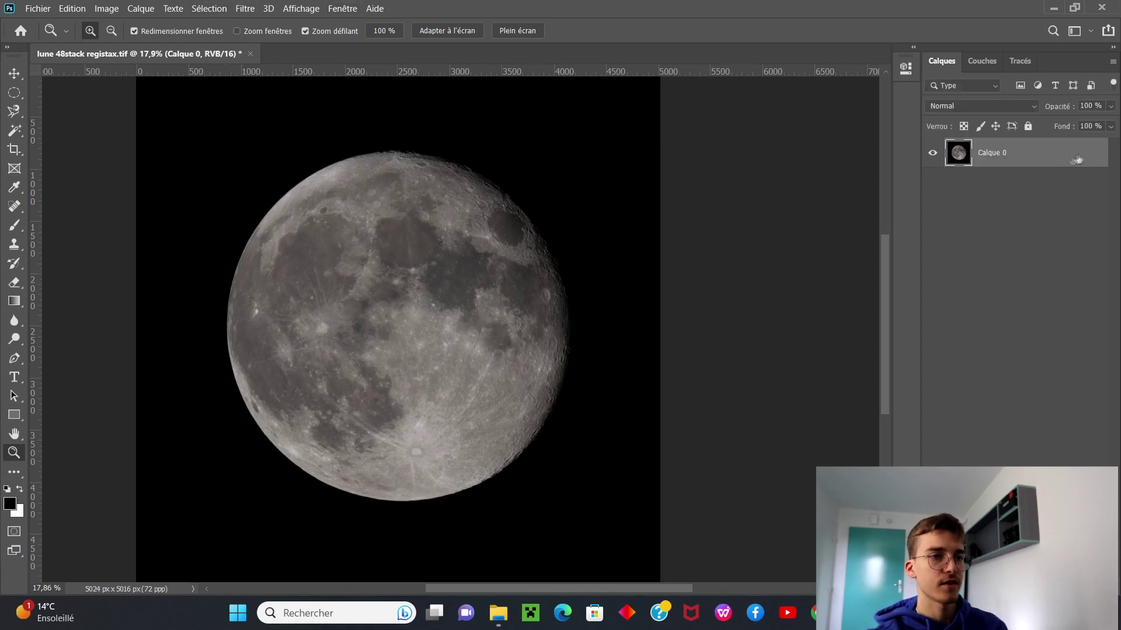
right_click(1049, 164)
click(861, 65)
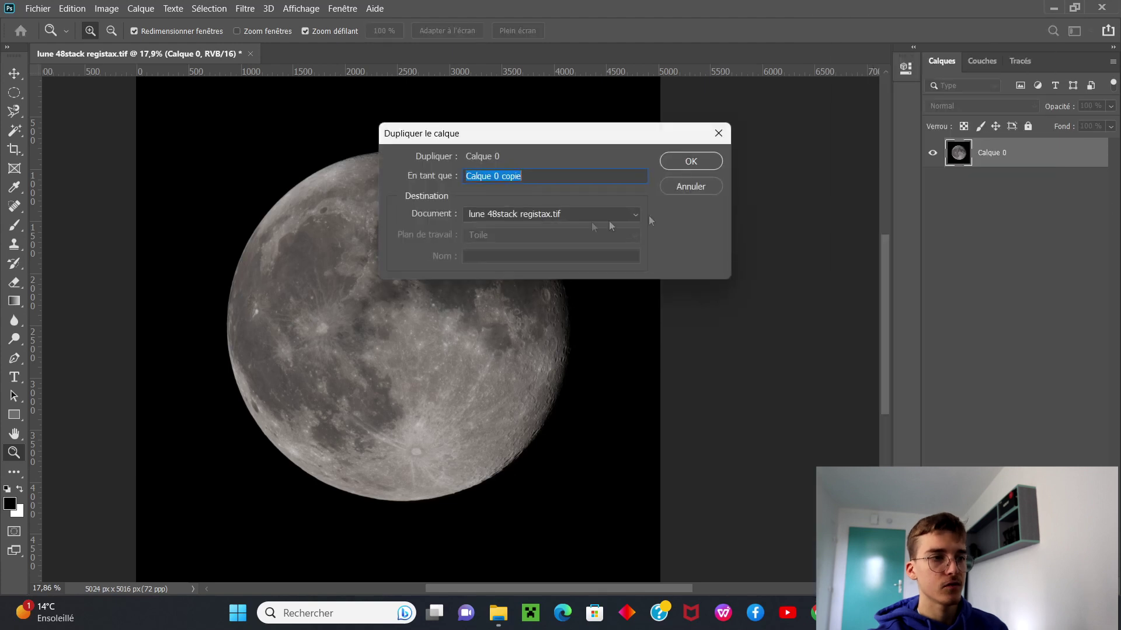
click(687, 160)
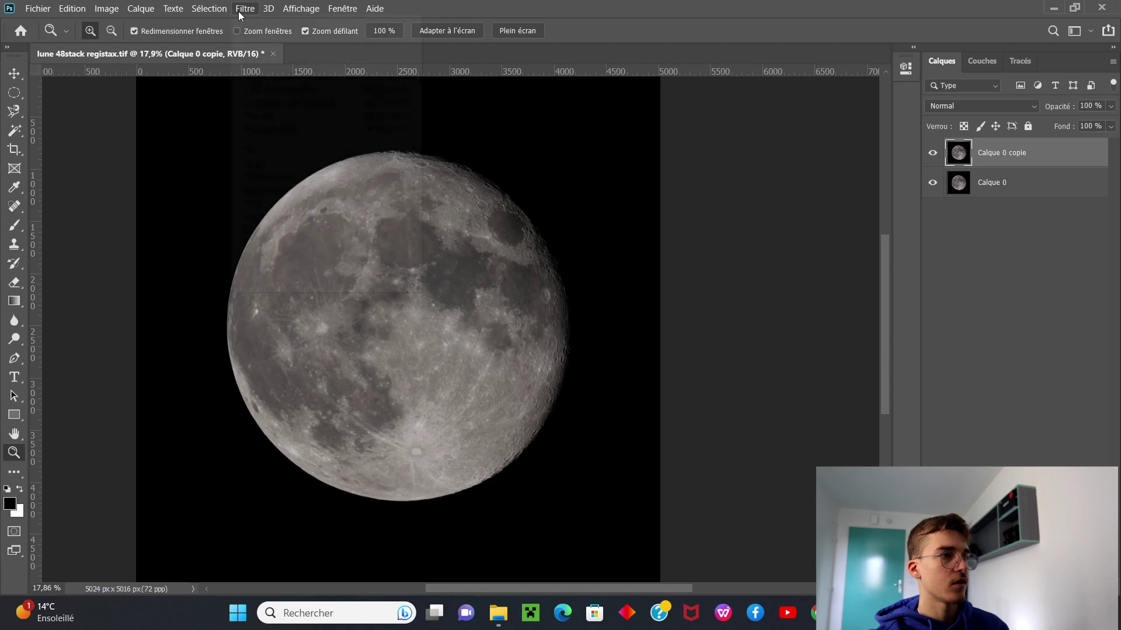
Open the Camera Raw filter on the duplicated Moon layer and raise Vibrance to +100.
click(257, 95)
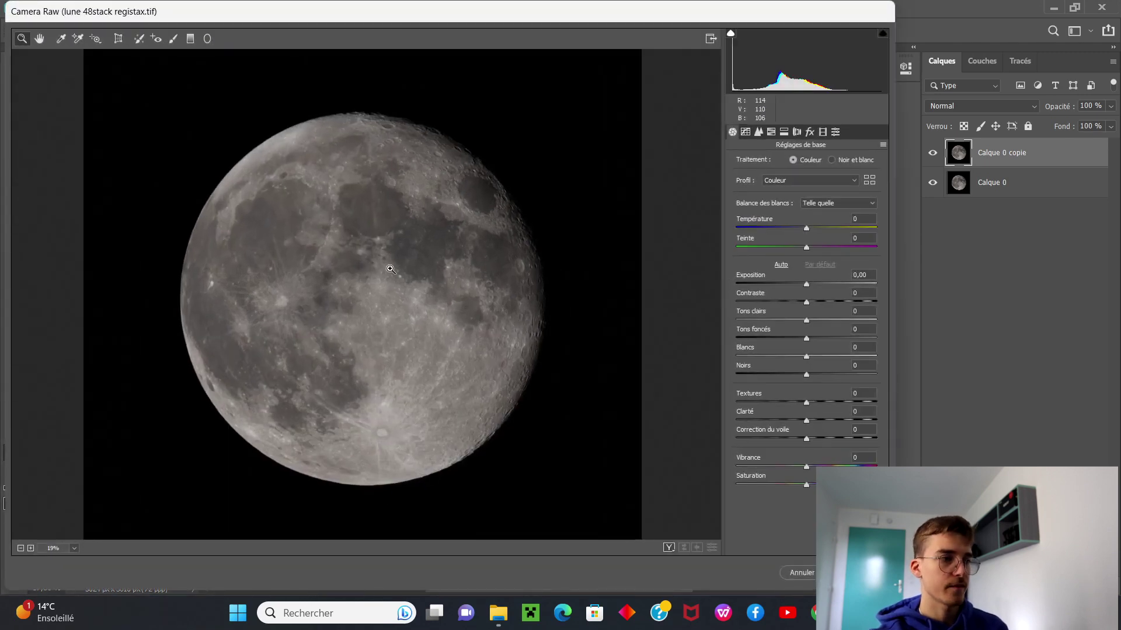
click(807, 467)
drag(808, 468, 828, 467)
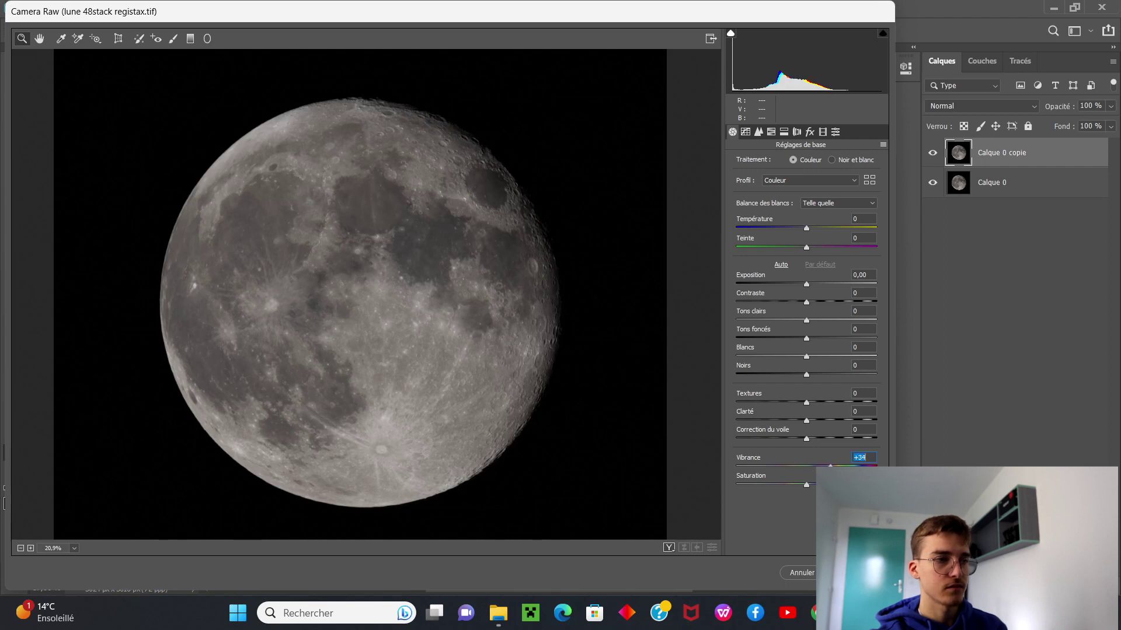
drag(833, 467, 829, 485)
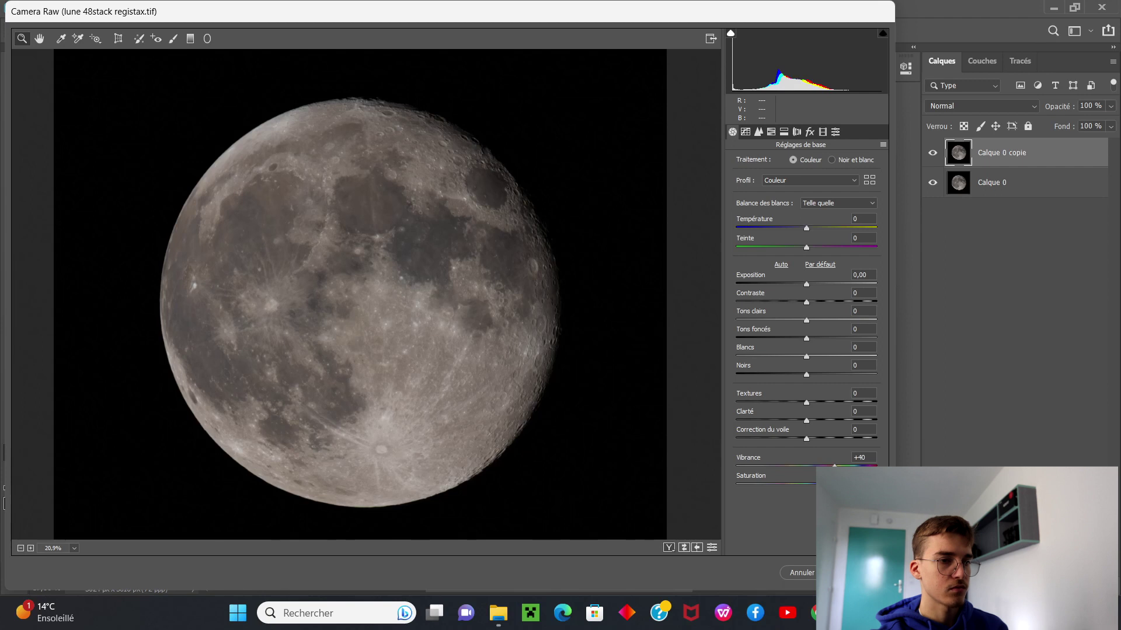
drag(835, 467, 842, 466)
click(829, 485)
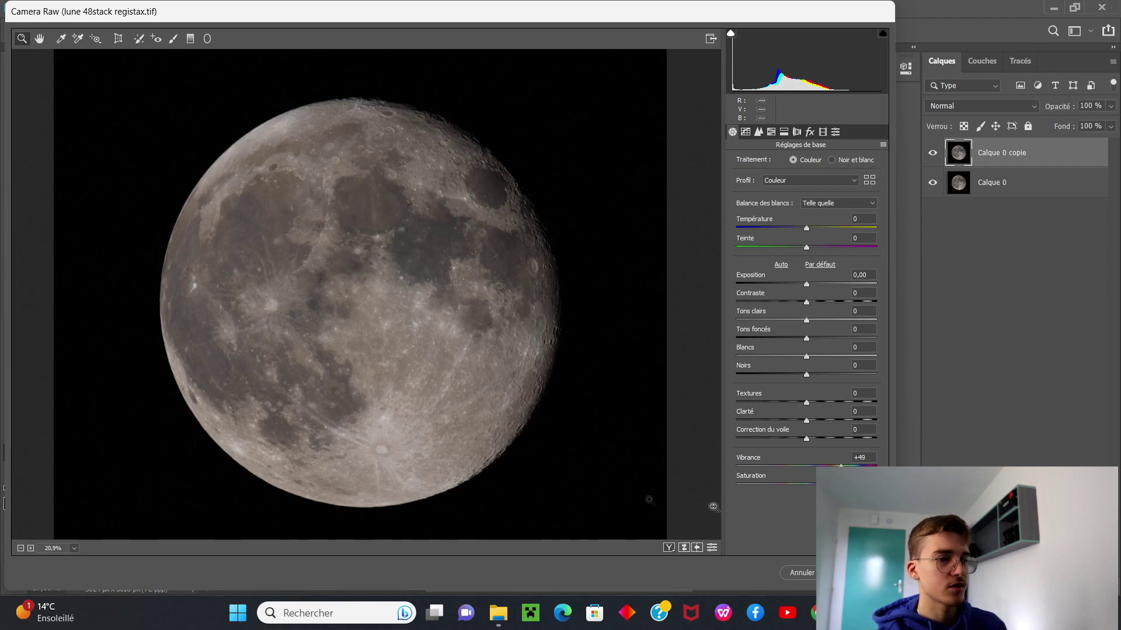
drag(841, 467, 877, 467)
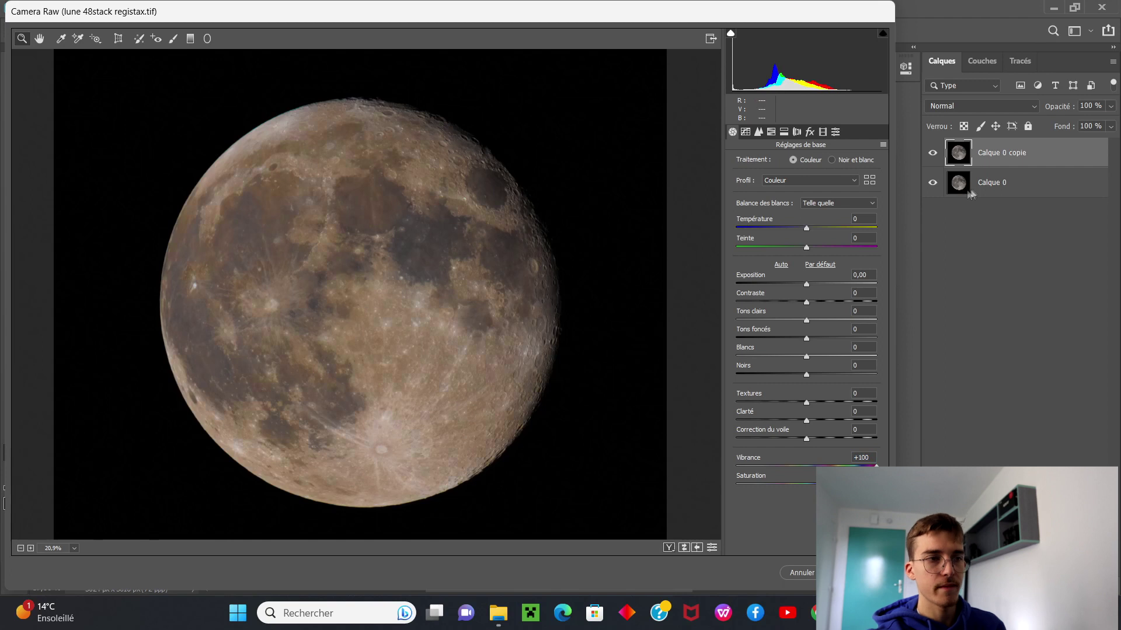
Set the white balance to Temperature -4 and Tint -2, and reduce Vibrance to +50.
drag(806, 229, 805, 232)
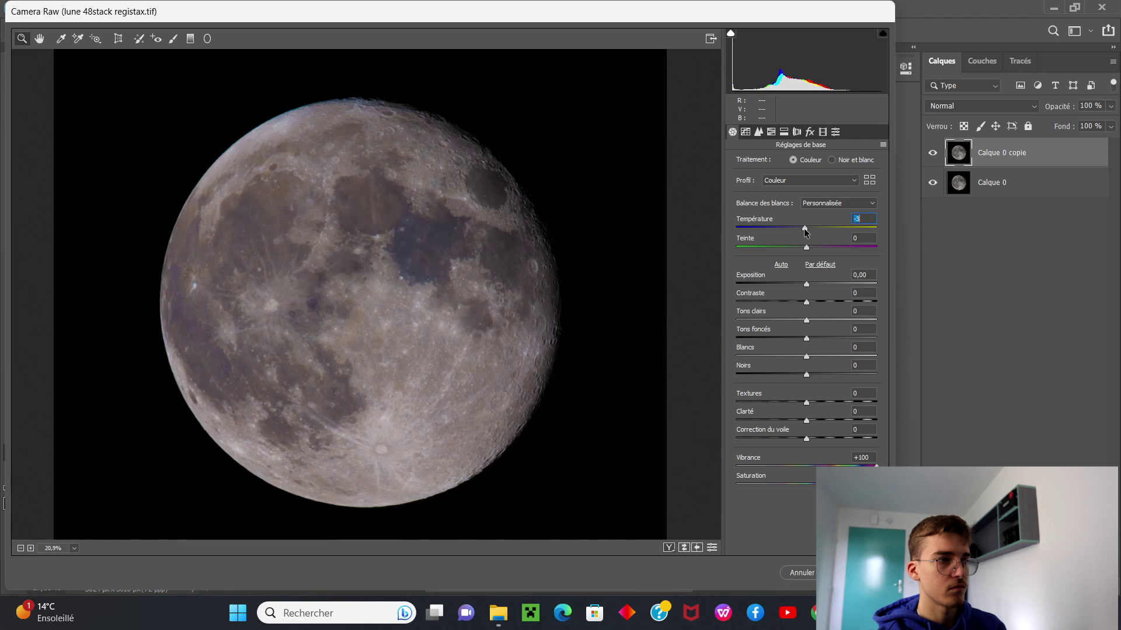
drag(805, 230, 806, 253)
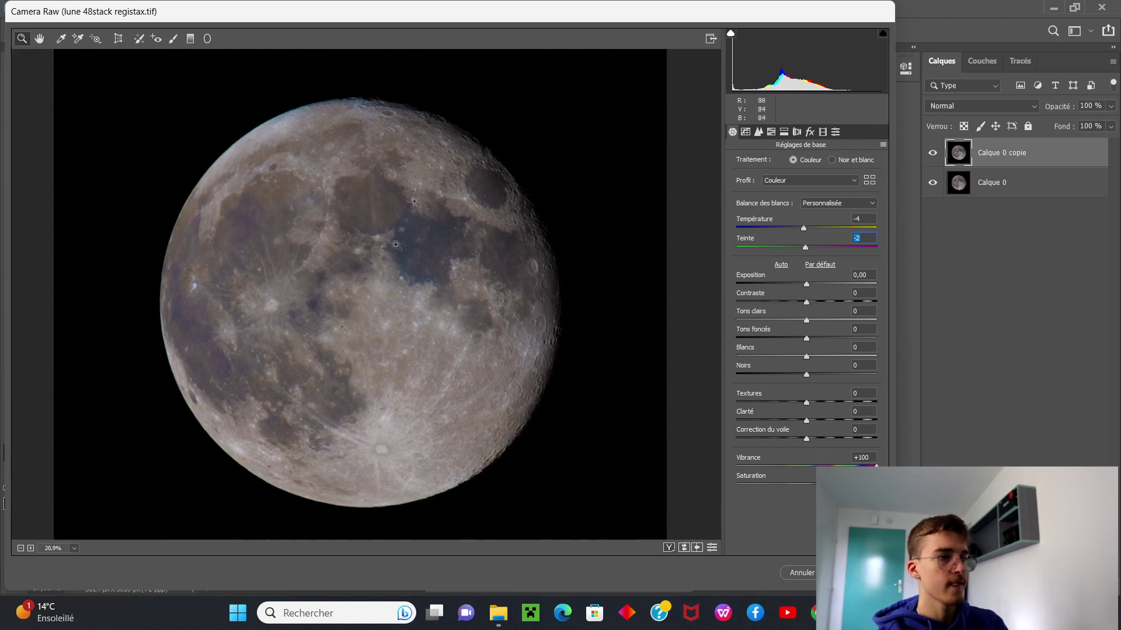
drag(876, 465, 841, 465)
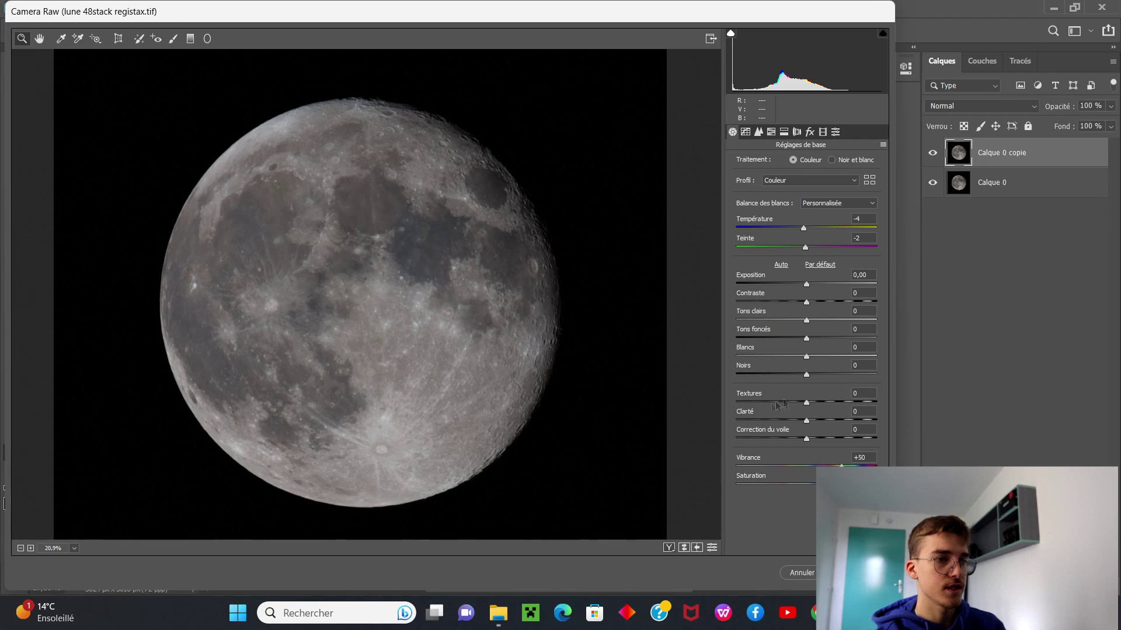
Defringe the Moon in the lens corrections with purple amount 3, purple hue 0/53, green amount 3 and green hue 40/100.
click(796, 133)
drag(796, 256, 744, 265)
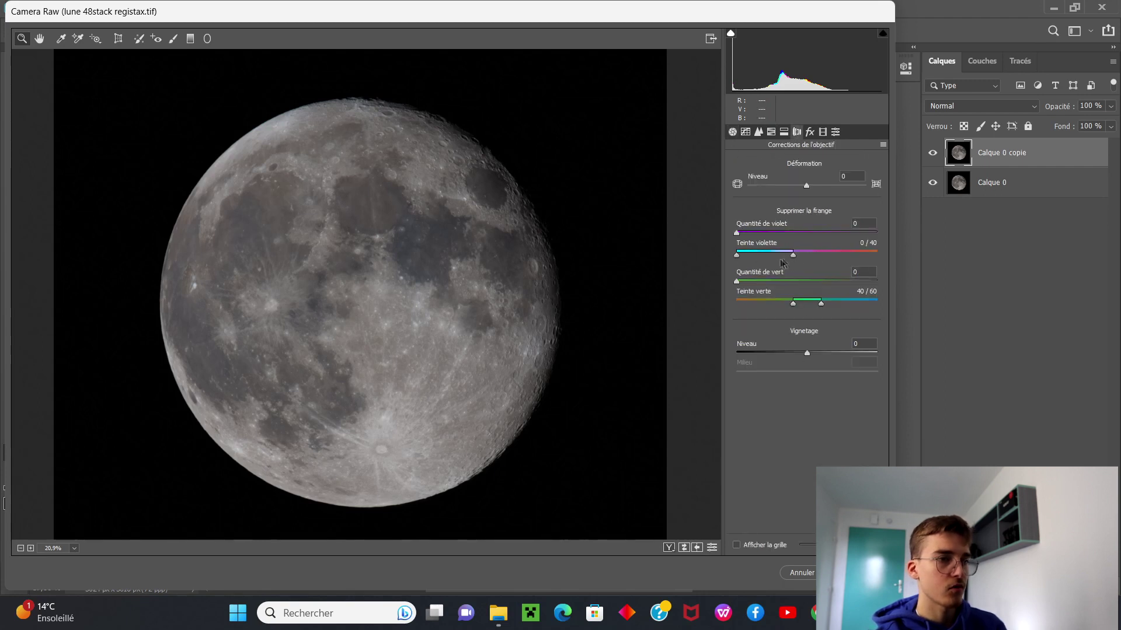
click(755, 233)
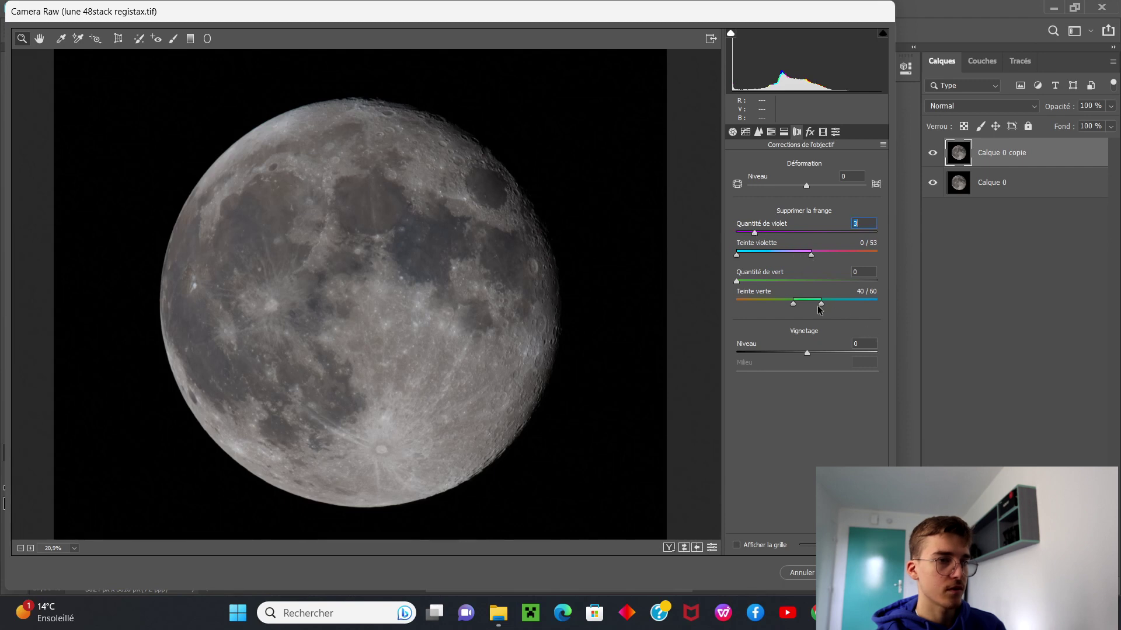
drag(821, 303, 921, 316)
click(757, 282)
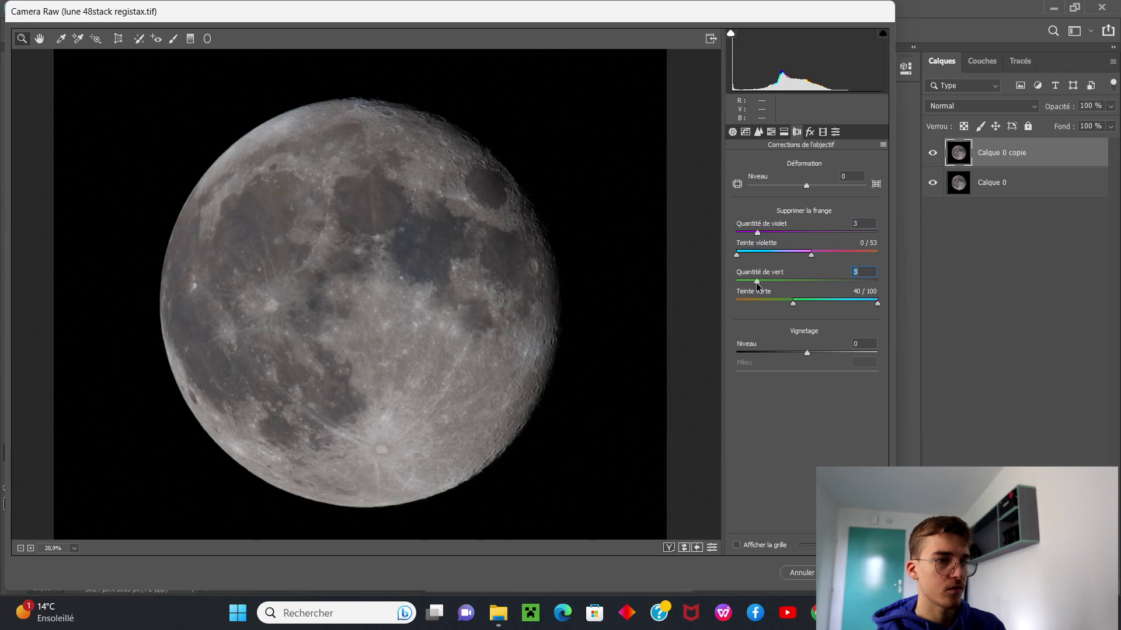
drag(344, 101, 404, 163)
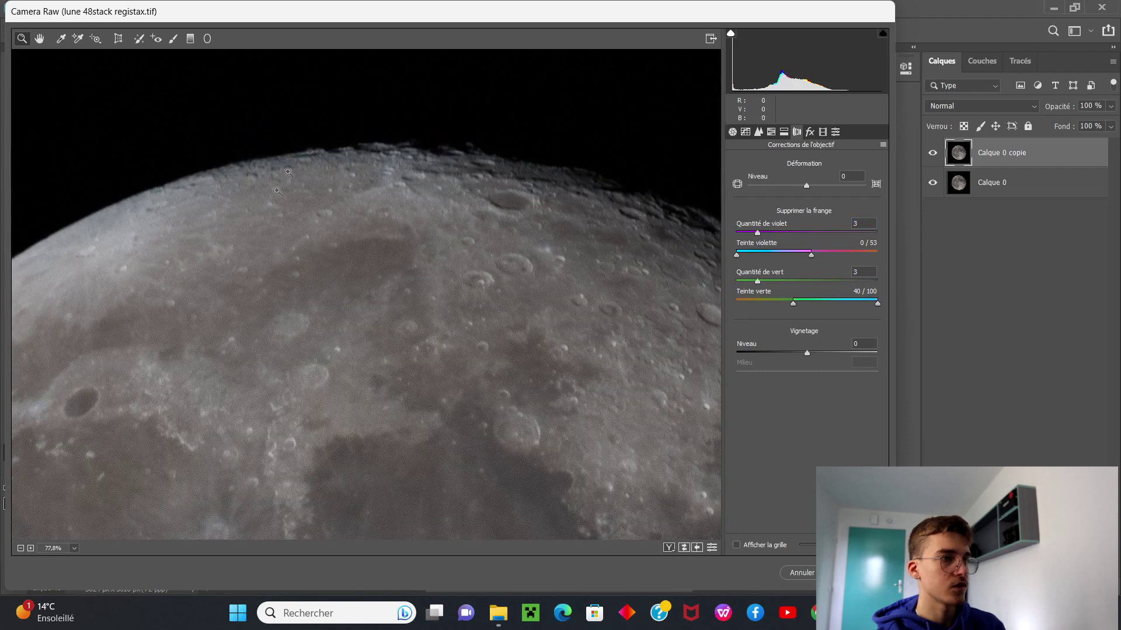
drag(349, 281, 361, 224)
drag(571, 193, 602, 244)
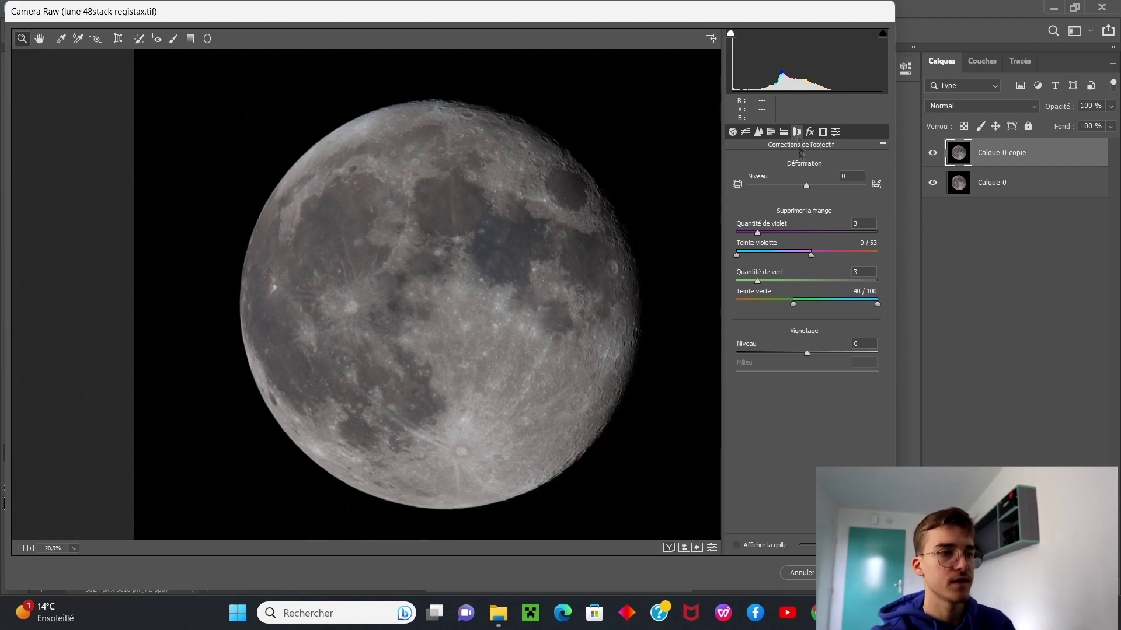
Set the colour noise reduction to 34 and apply the Camera Raw filter.
click(759, 132)
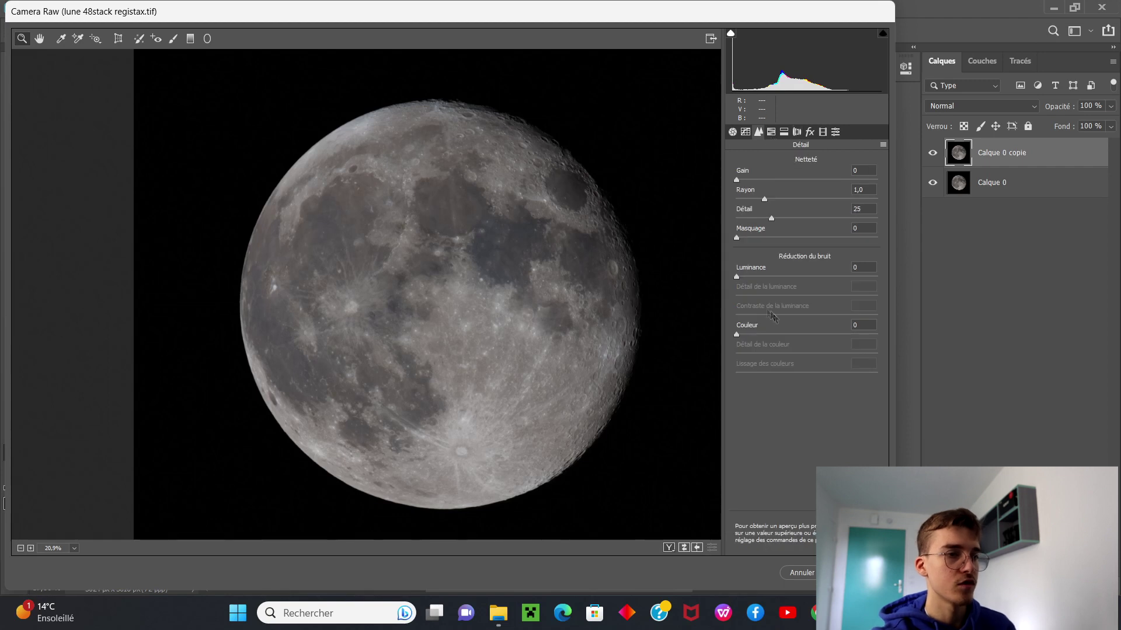
drag(764, 333, 784, 338)
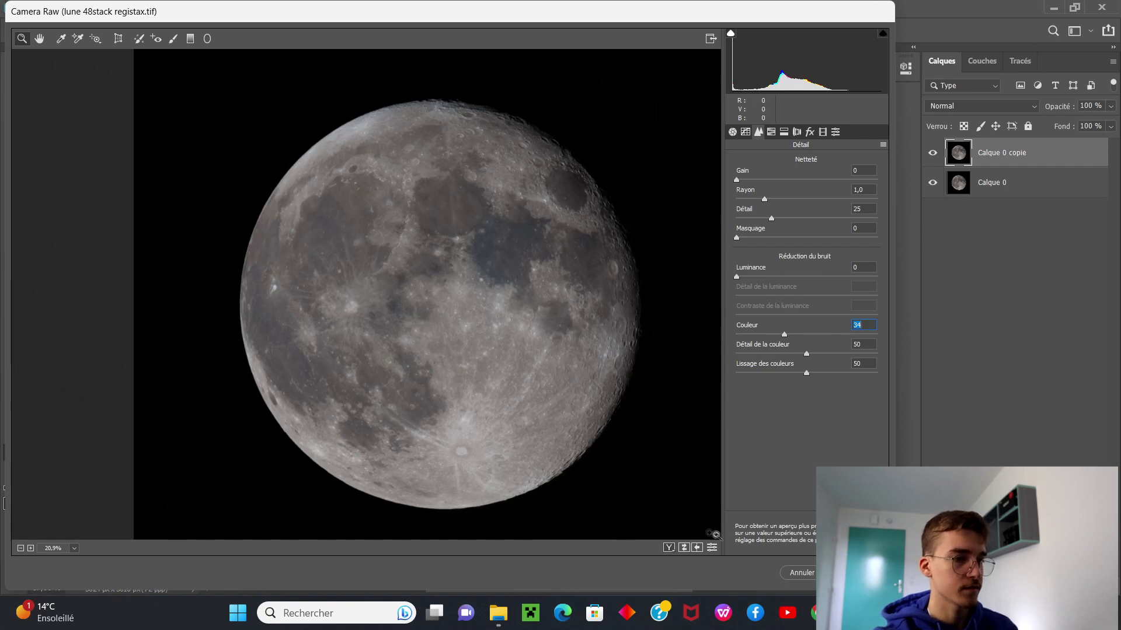
key(Return)
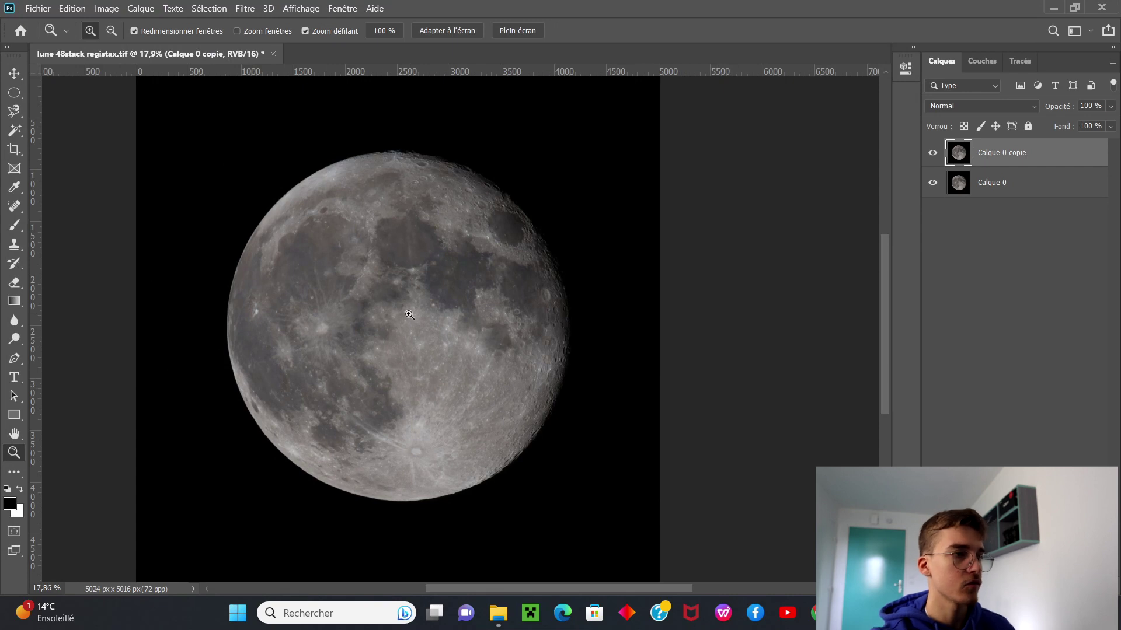
Duplicate the colour-adjusted Moon layer within the same document.
right_click(1036, 156)
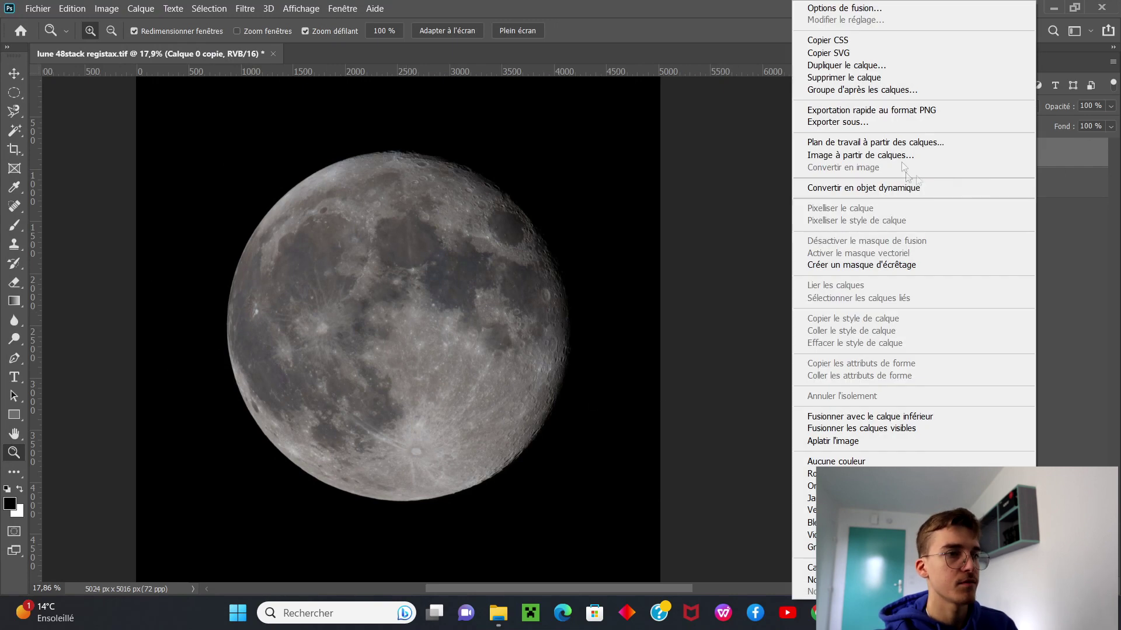
click(871, 65)
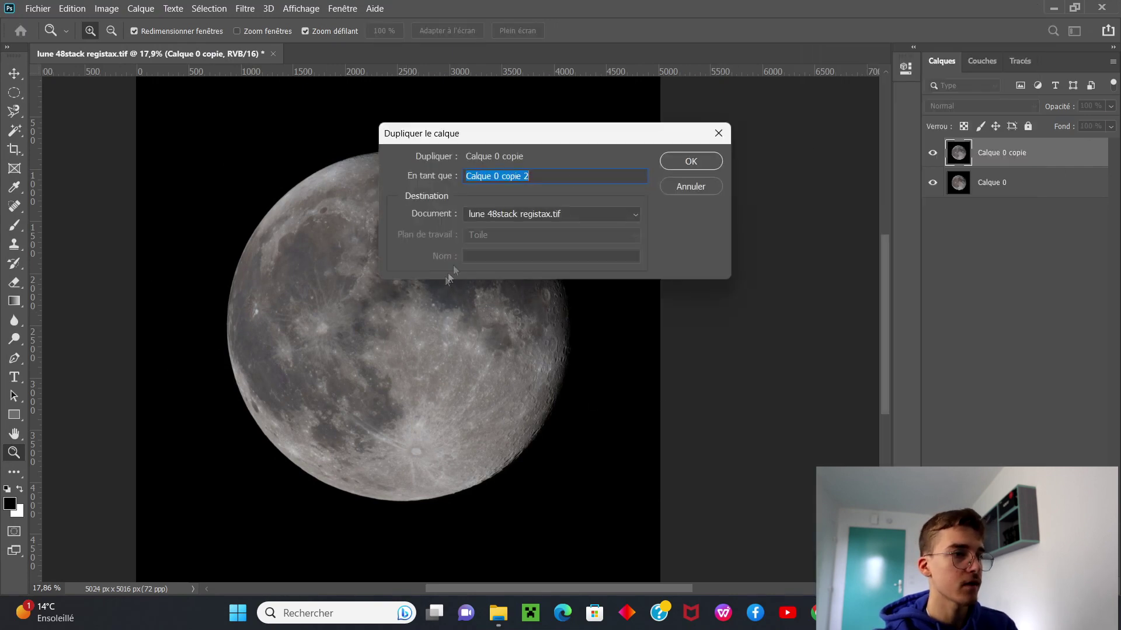
click(666, 163)
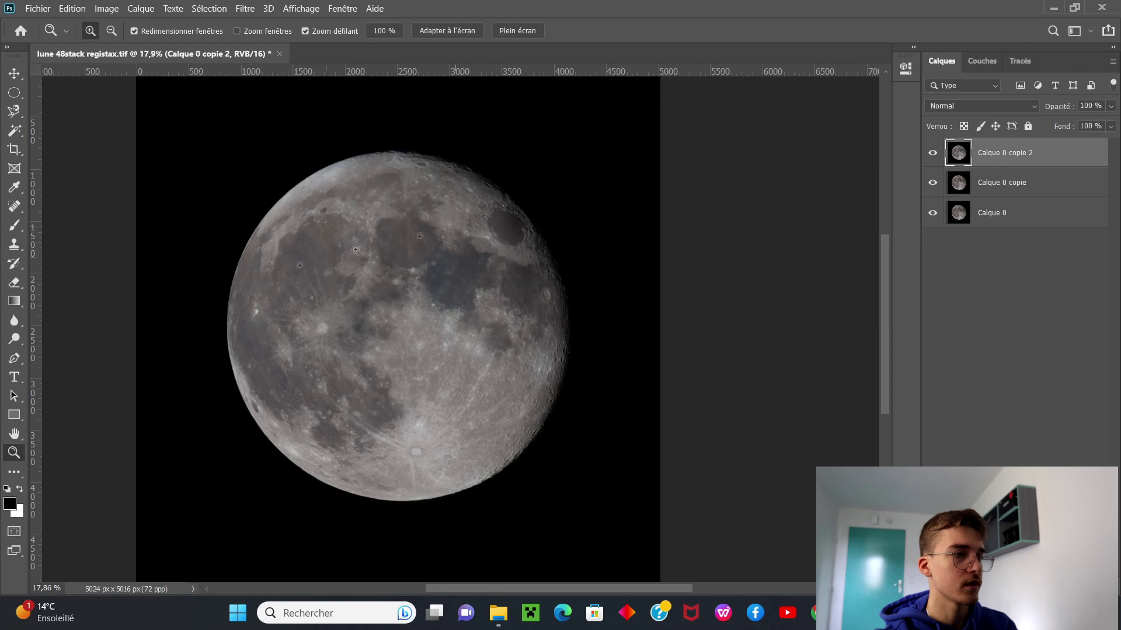
Open the Camera Raw filter on the new top layer and set Vibrance to +41.
click(246, 8)
click(280, 96)
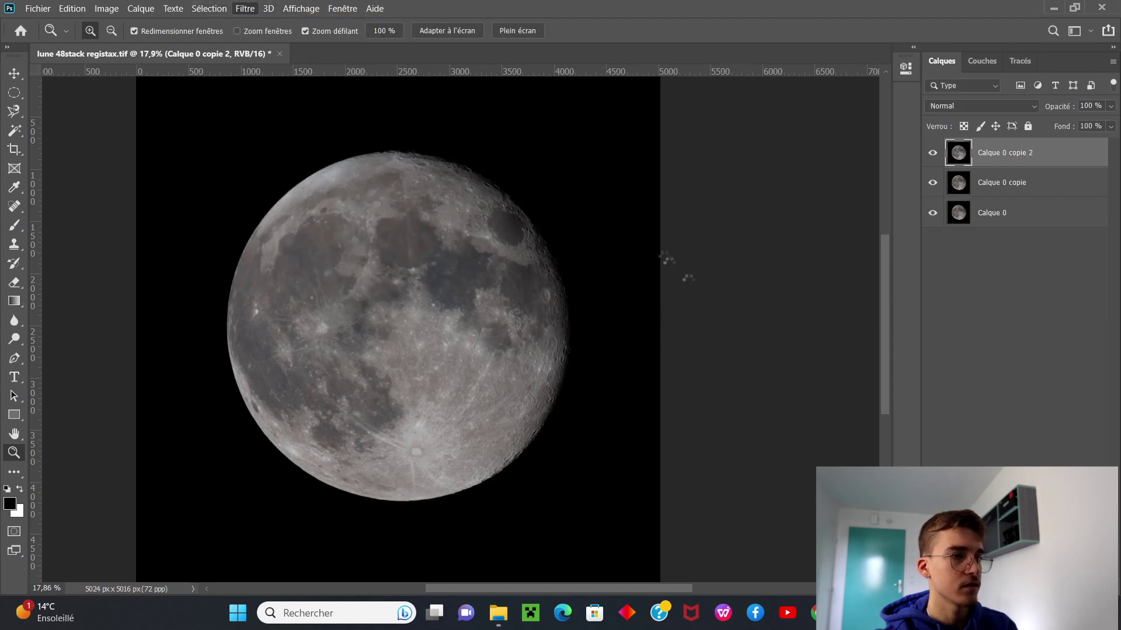
drag(807, 470, 850, 466)
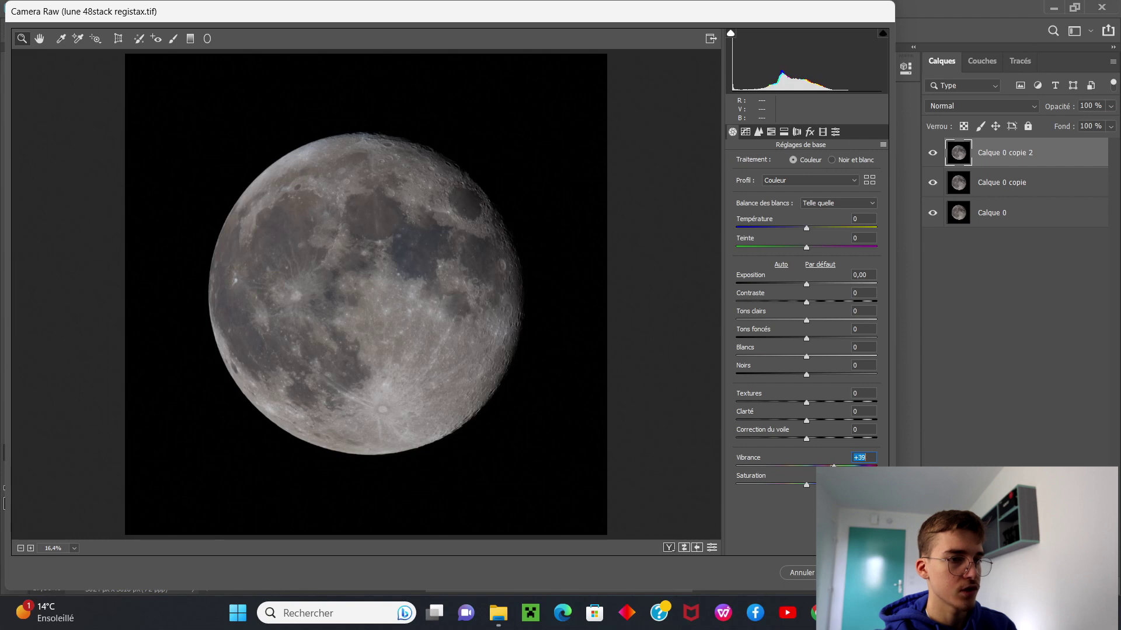
drag(806, 485, 822, 485)
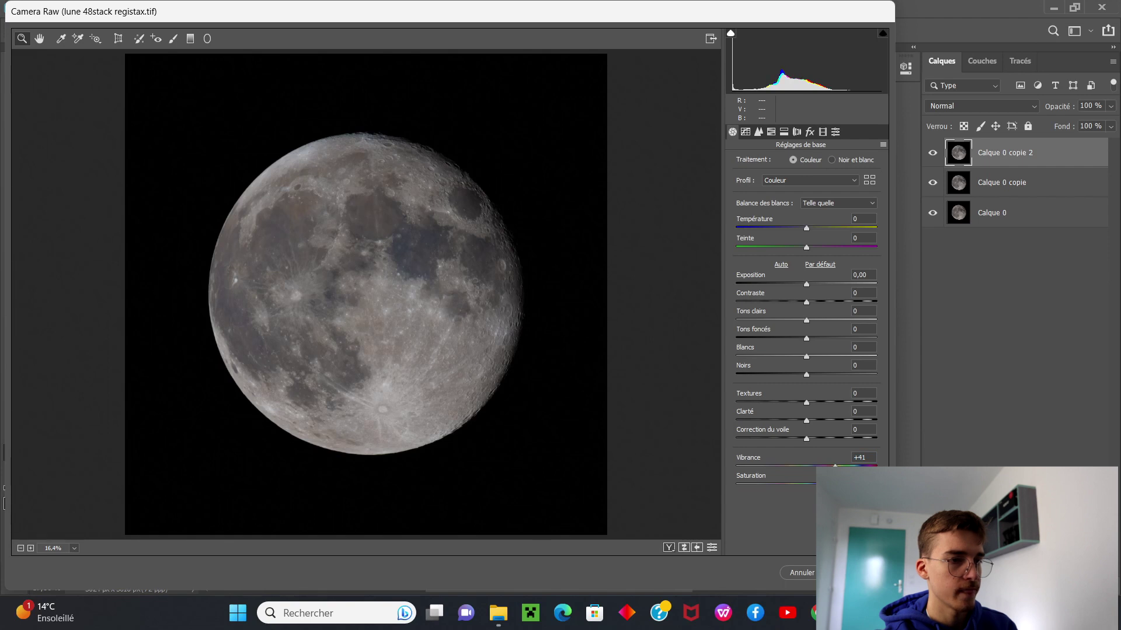
Examine the colours on the Moon's dark maria and the fringes along its upper edge at close range.
click(390, 223)
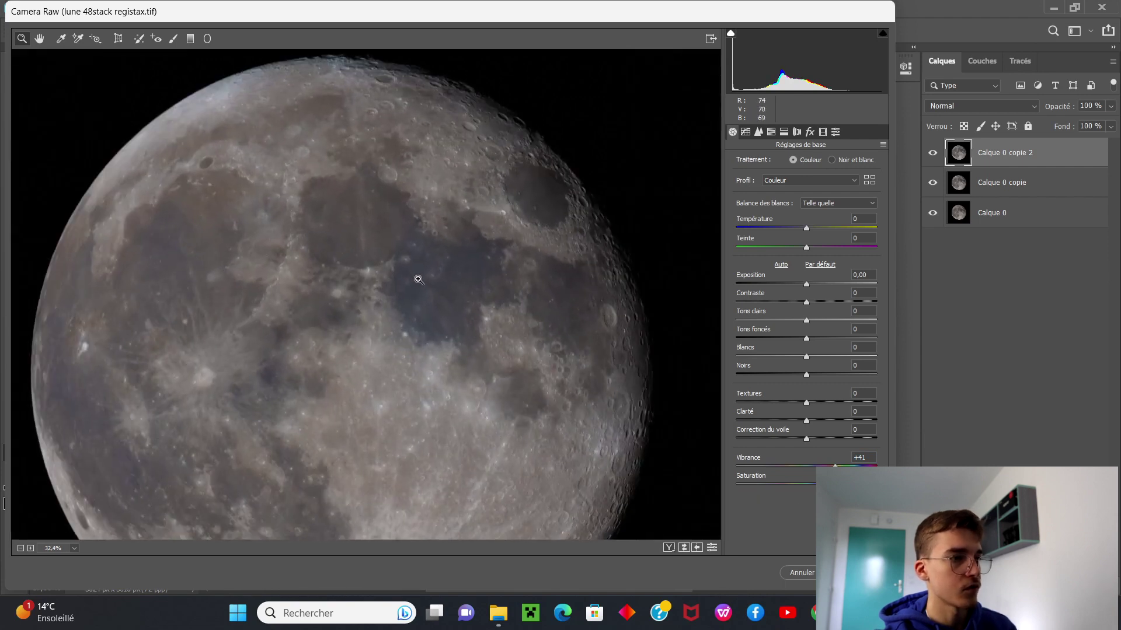
scroll(349, 192, up, 5)
scroll(369, 289, down, 4)
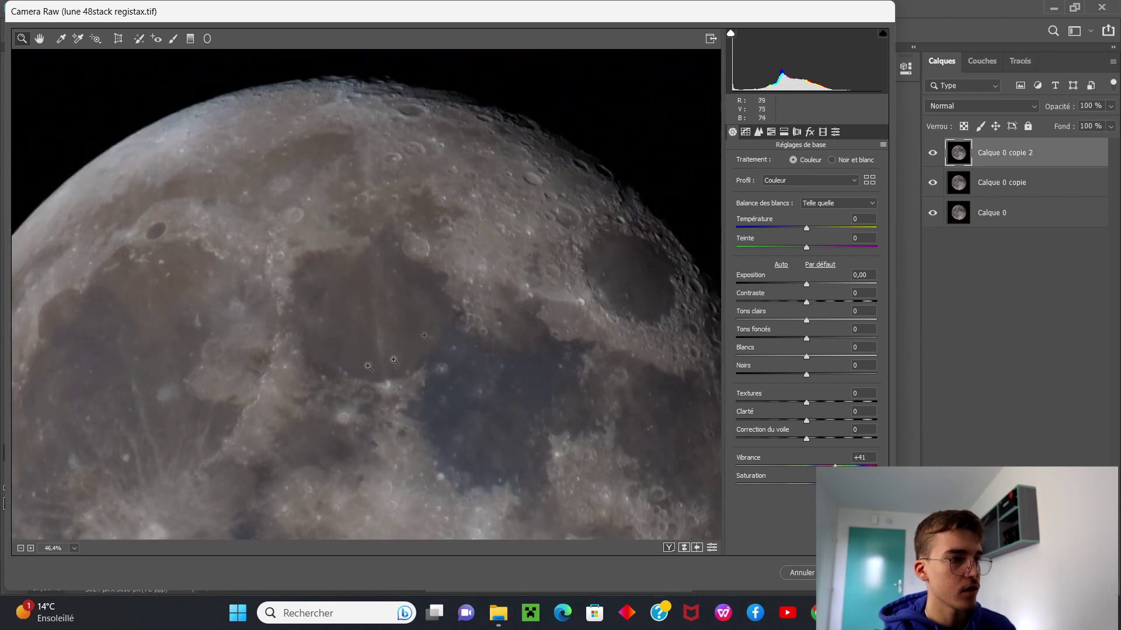
scroll(394, 360, down, 4)
scroll(459, 265, up, 4)
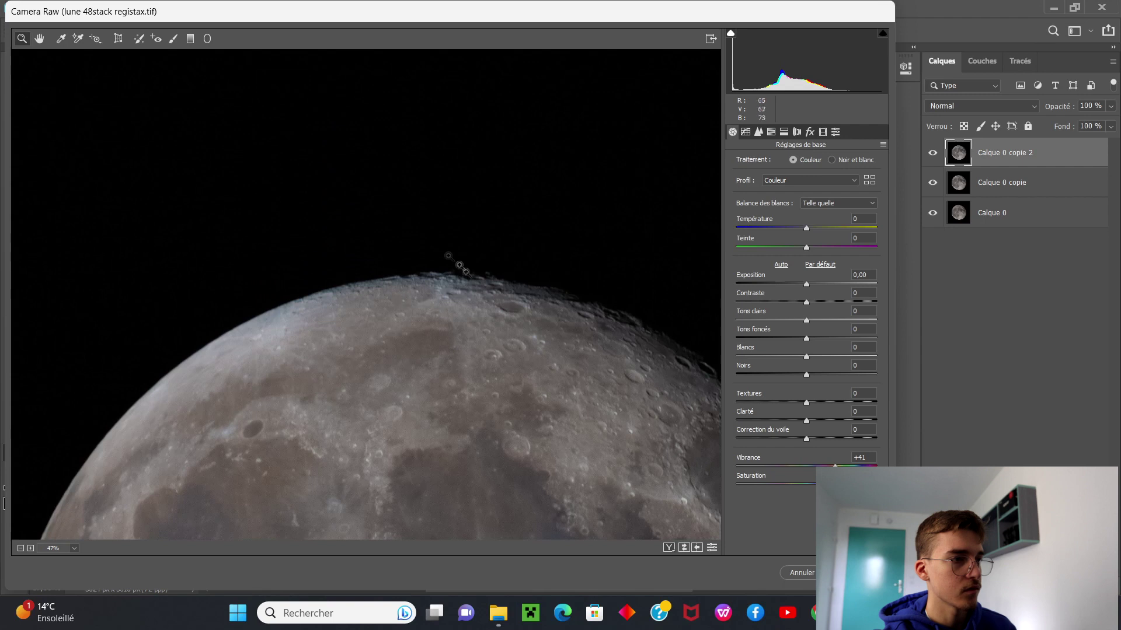
scroll(448, 362, down, 3)
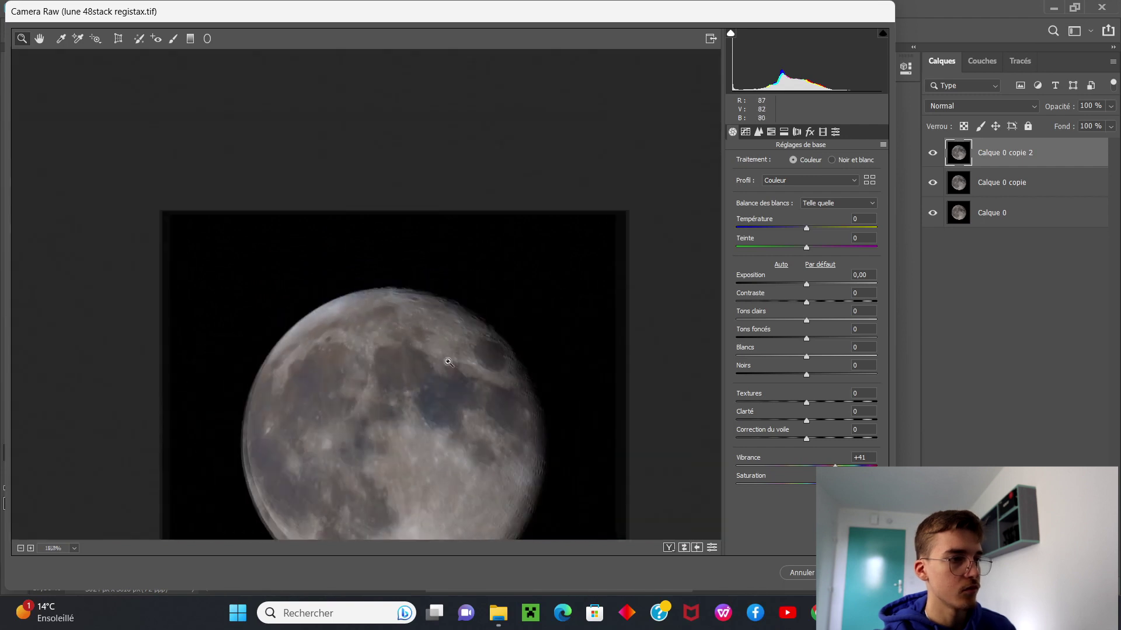
scroll(447, 409, down, 3)
scroll(420, 425, up, 4)
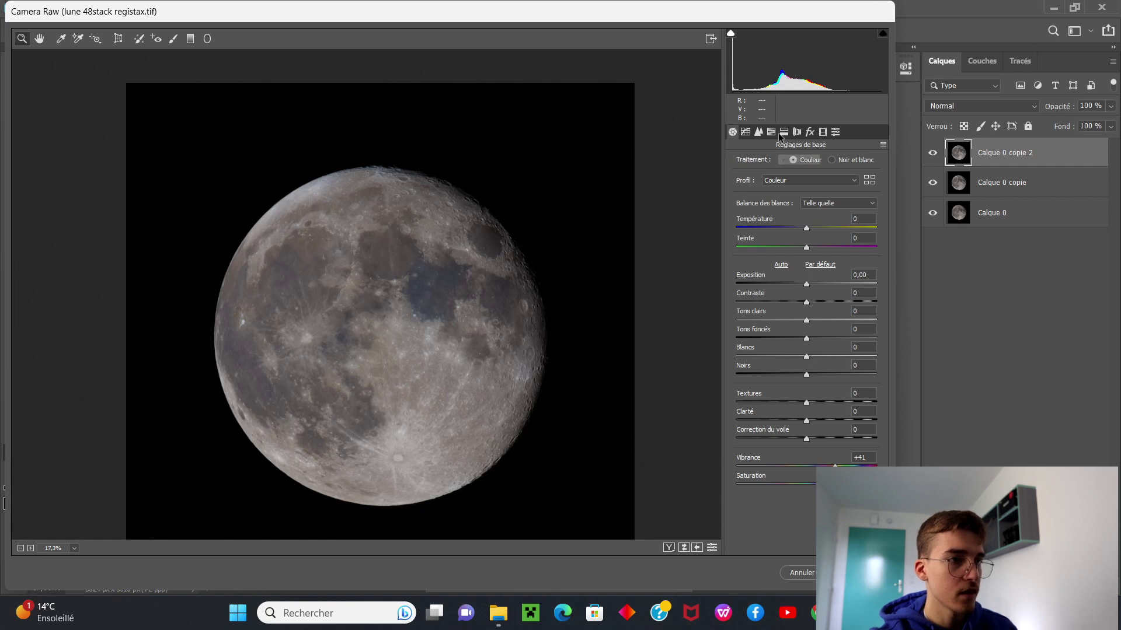
Set the colour noise reduction to 19 and defringe purple with amount 4 and hue range 0/56.
click(758, 132)
click(762, 333)
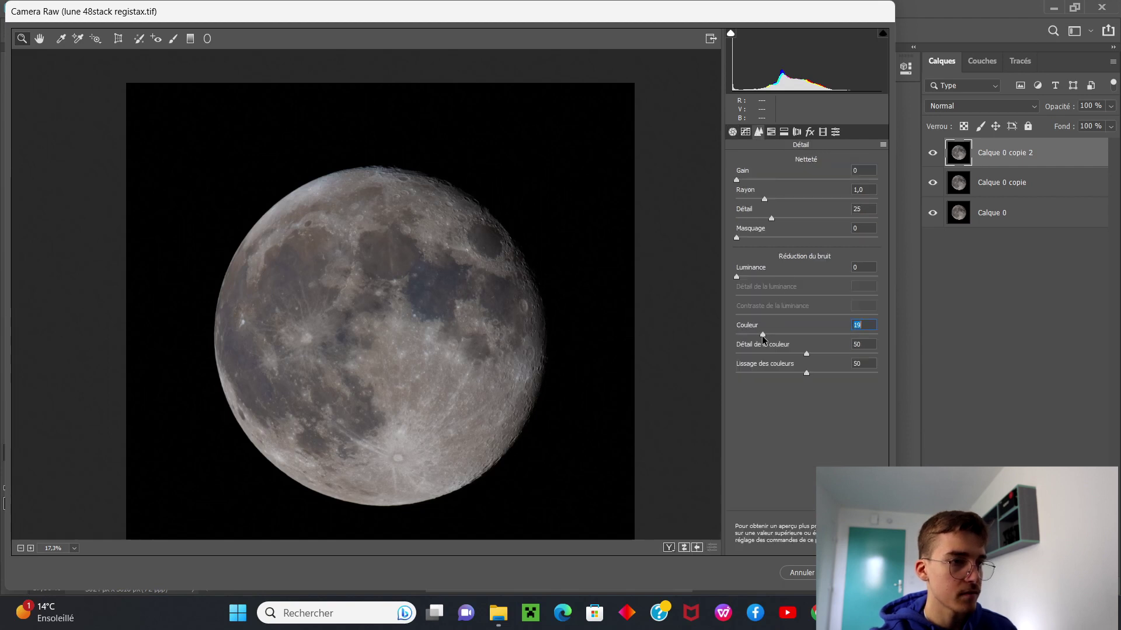
click(797, 133)
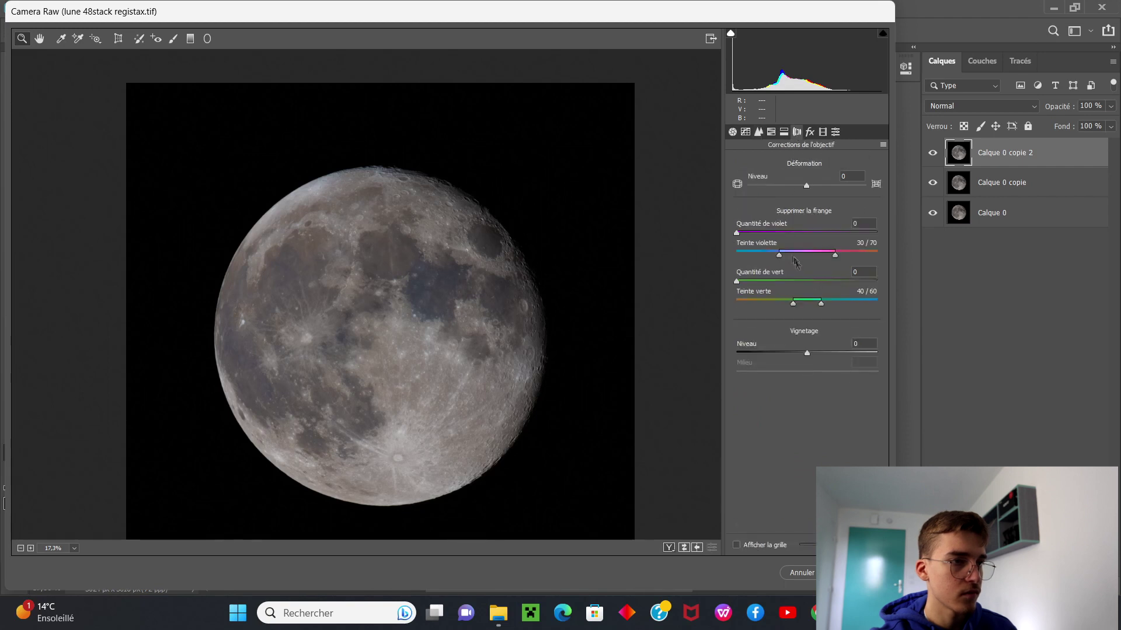
mouse_move(787, 253)
mouse_down()
mouse_move(744, 254)
mouse_move(802, 255)
mouse_up()
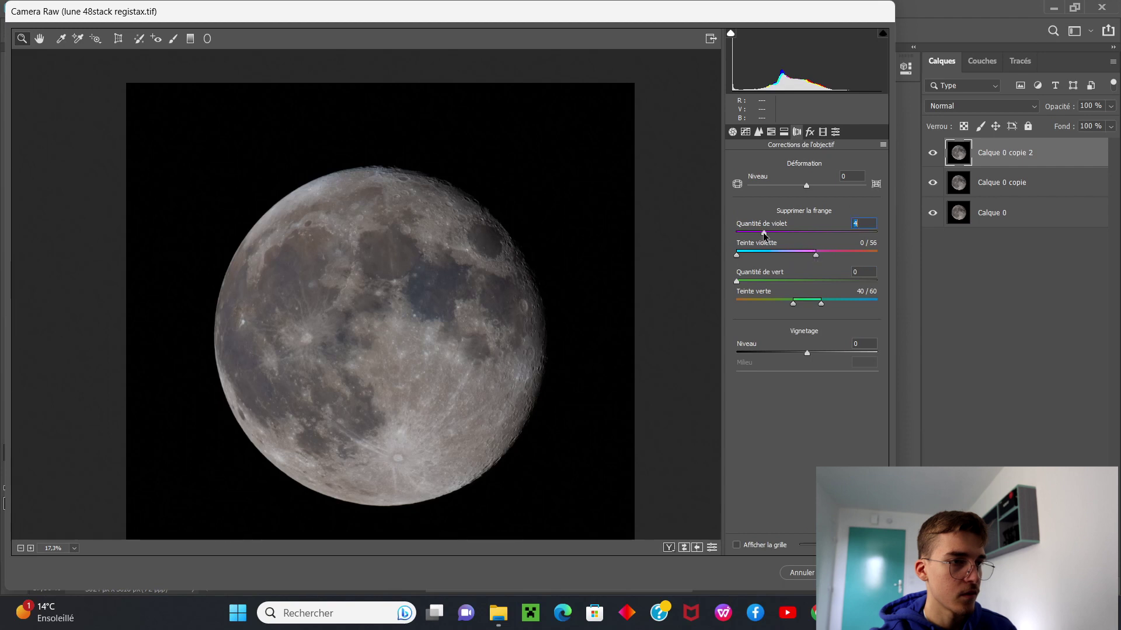
Raise the purple defringe amount to 5 and defringe green with amount 5 and hue range 40/100.
drag(819, 303, 892, 314)
drag(768, 233, 771, 233)
drag(373, 169, 409, 200)
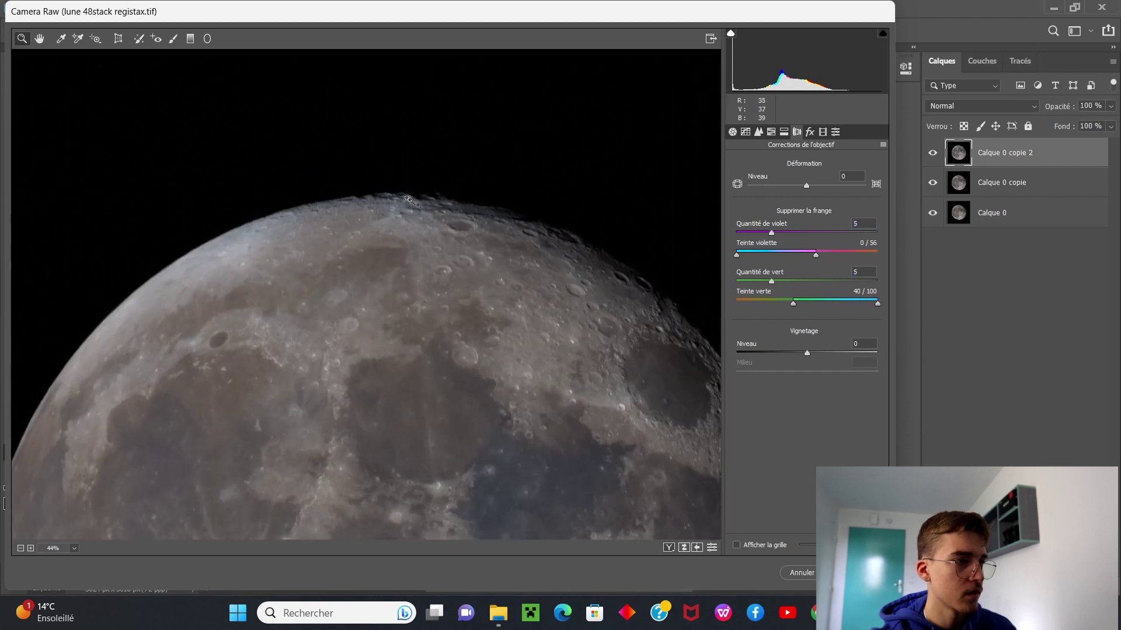
key(ctrl+0)
drag(413, 240, 457, 278)
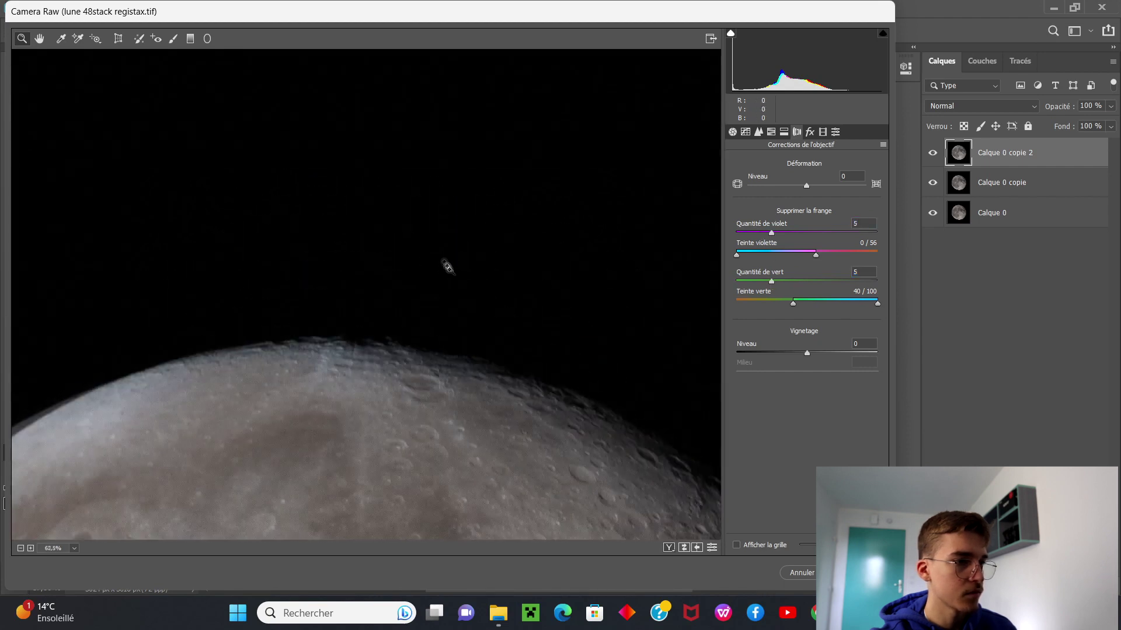
scroll(447, 268, down, 10)
scroll(446, 397, up, 4)
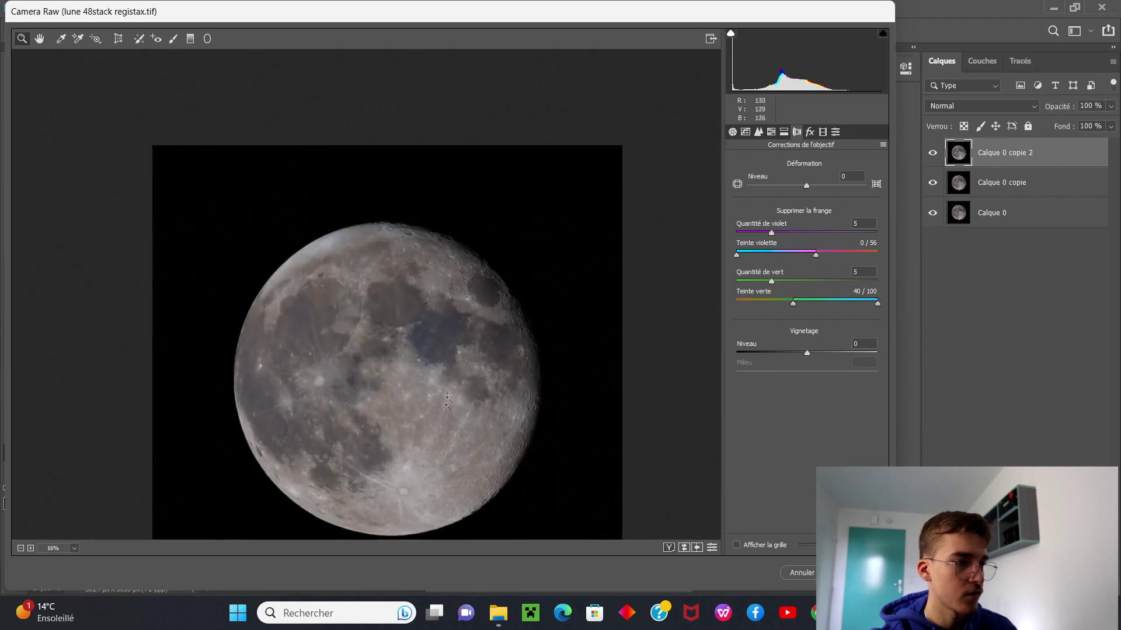
Try reducing the HSL saturation of the greens, aquas and blues to -100.
click(783, 133)
click(794, 133)
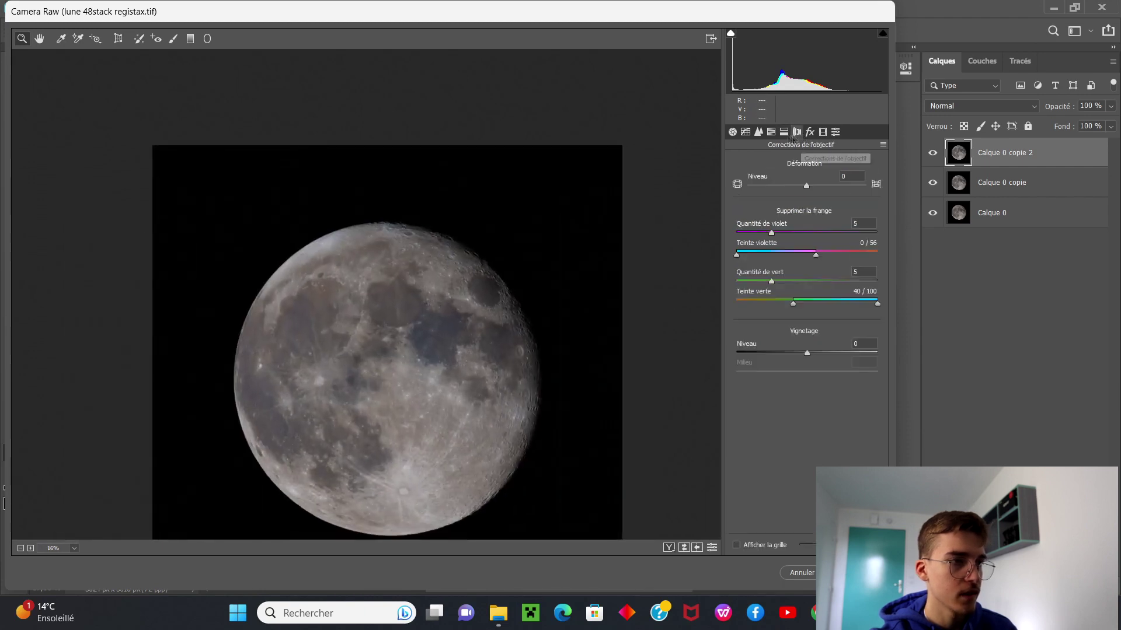
click(759, 132)
click(771, 132)
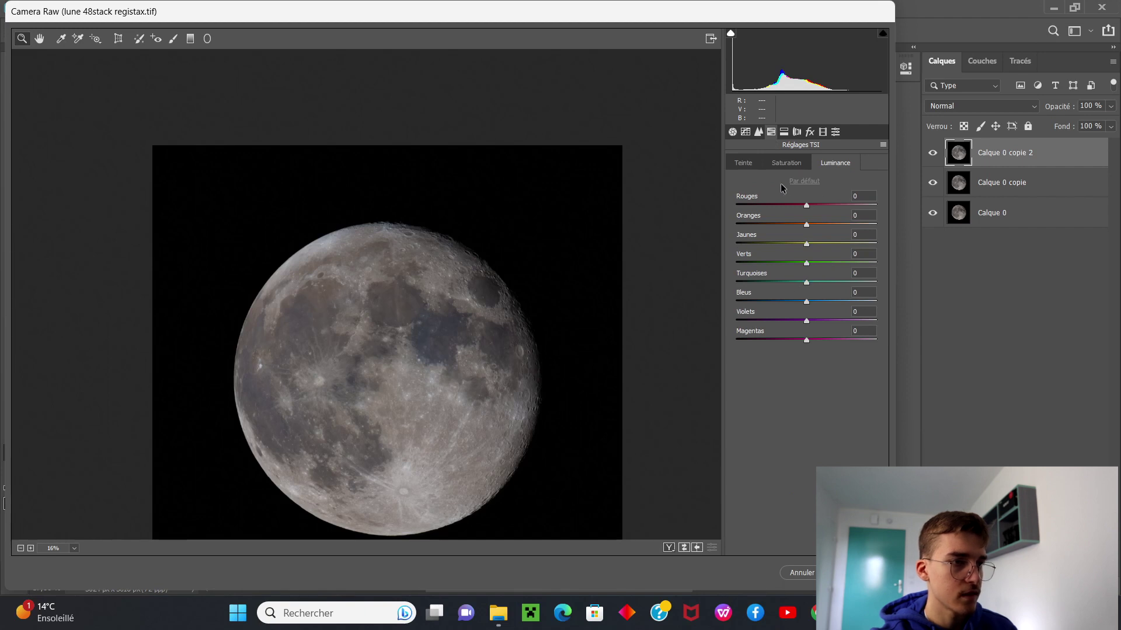
click(786, 166)
scroll(420, 212, up, 4)
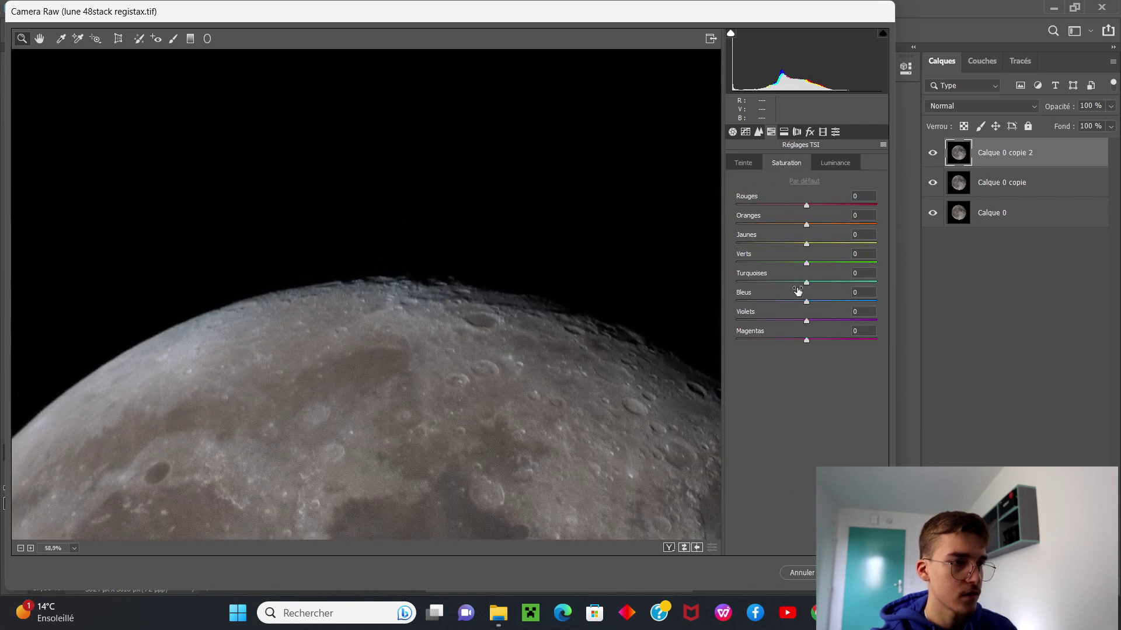
drag(806, 283, 734, 283)
drag(806, 263, 881, 290)
text(-100)
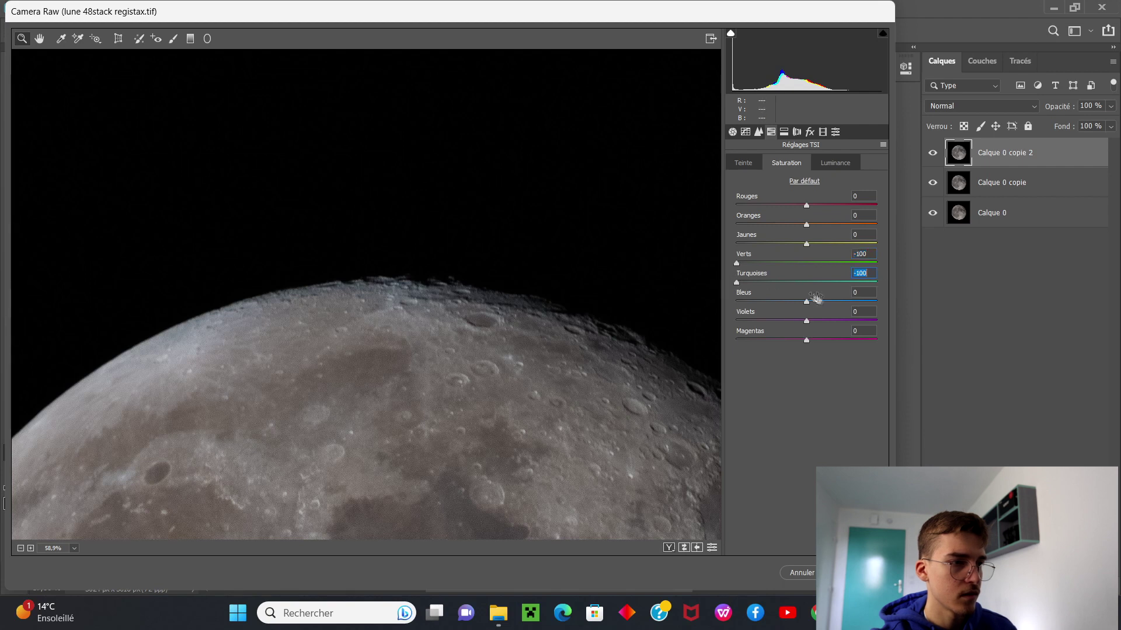
drag(806, 302, 737, 308)
scroll(409, 430, down, 3)
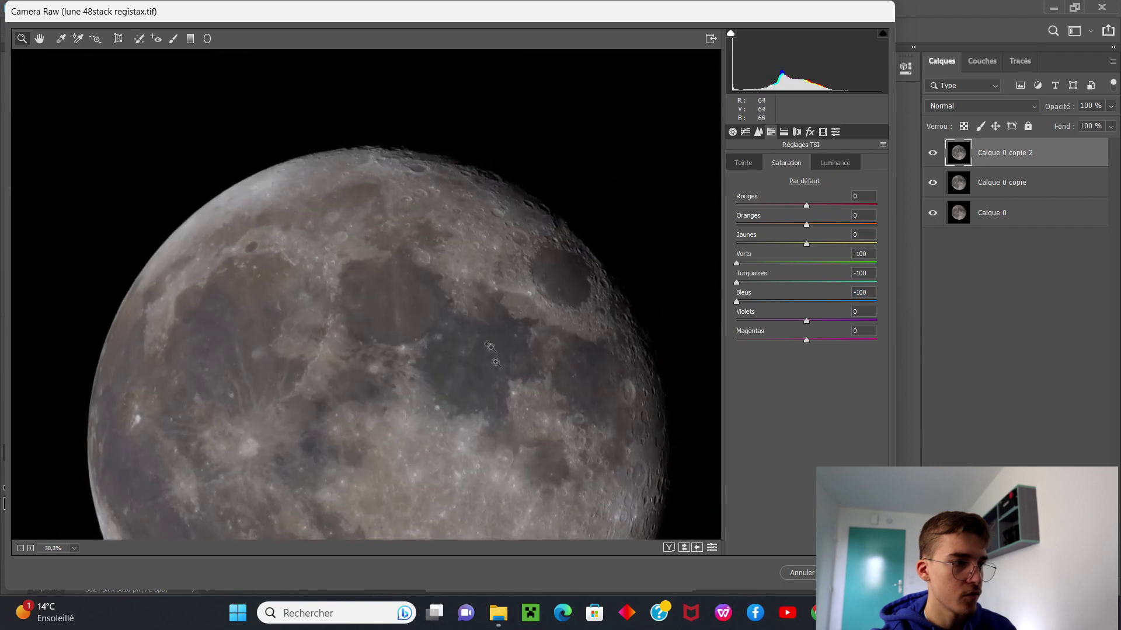
Set the HSL saturation to -10 for blues, -13 for aquas and -7 for greens, and apply the Camera Raw filter.
click(805, 302)
drag(804, 300, 803, 303)
click(798, 282)
click(798, 262)
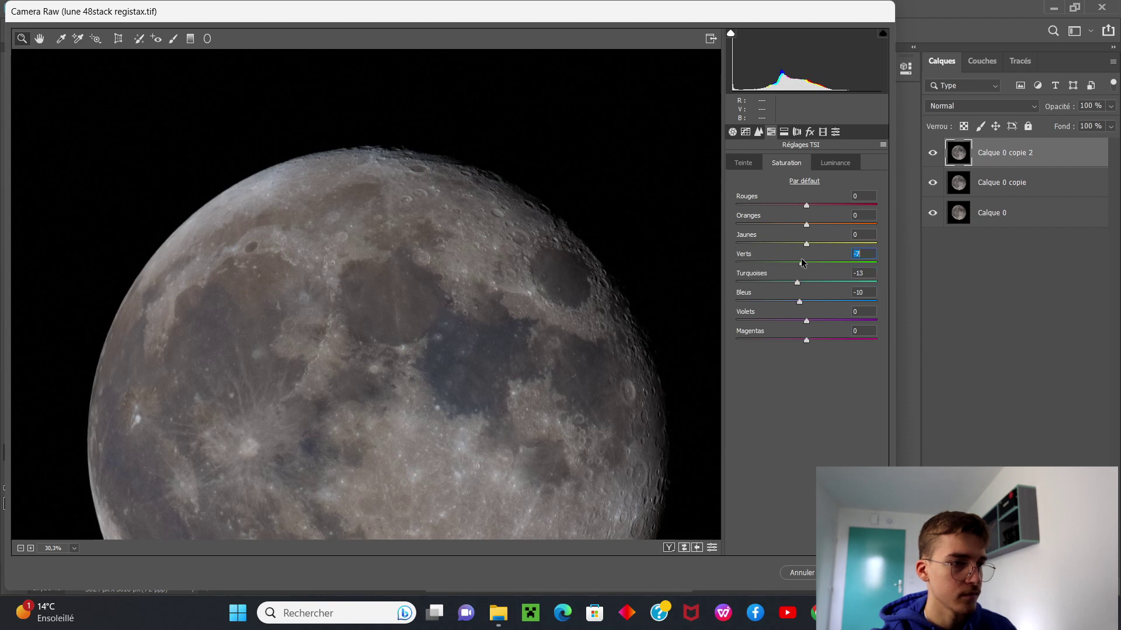
key(ctrl+minus)
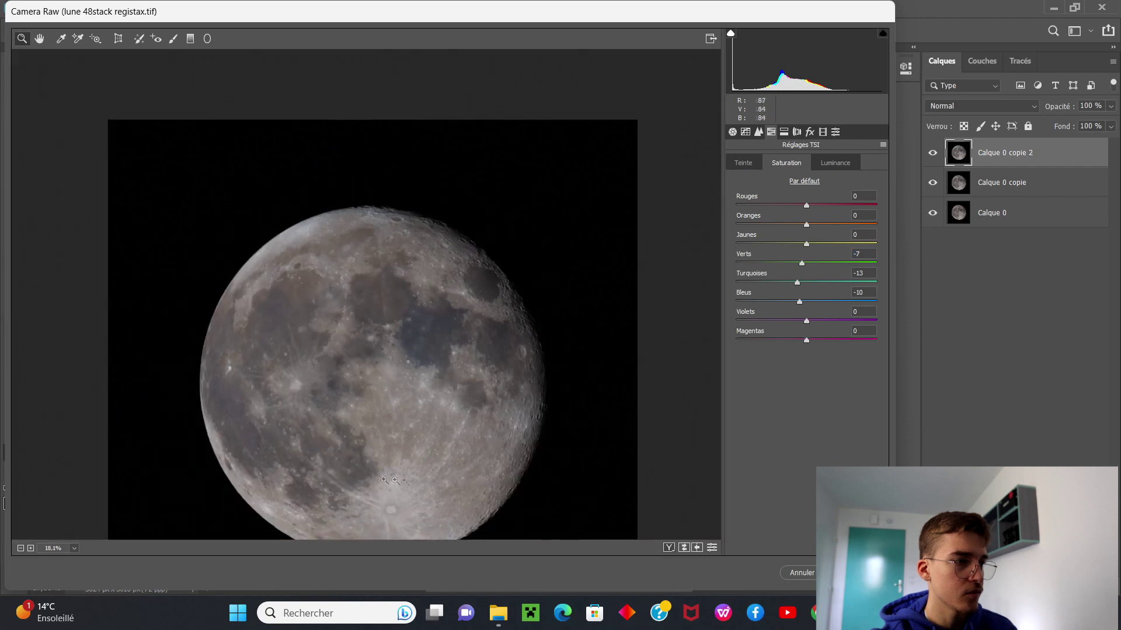
key(ctrl+minus)
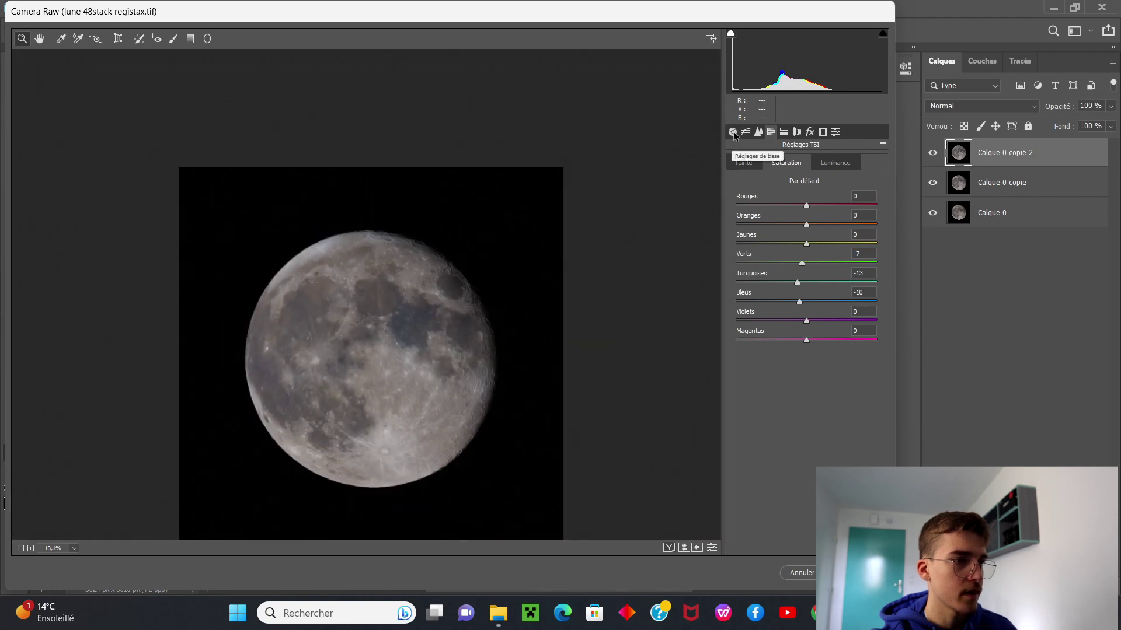
key(Return)
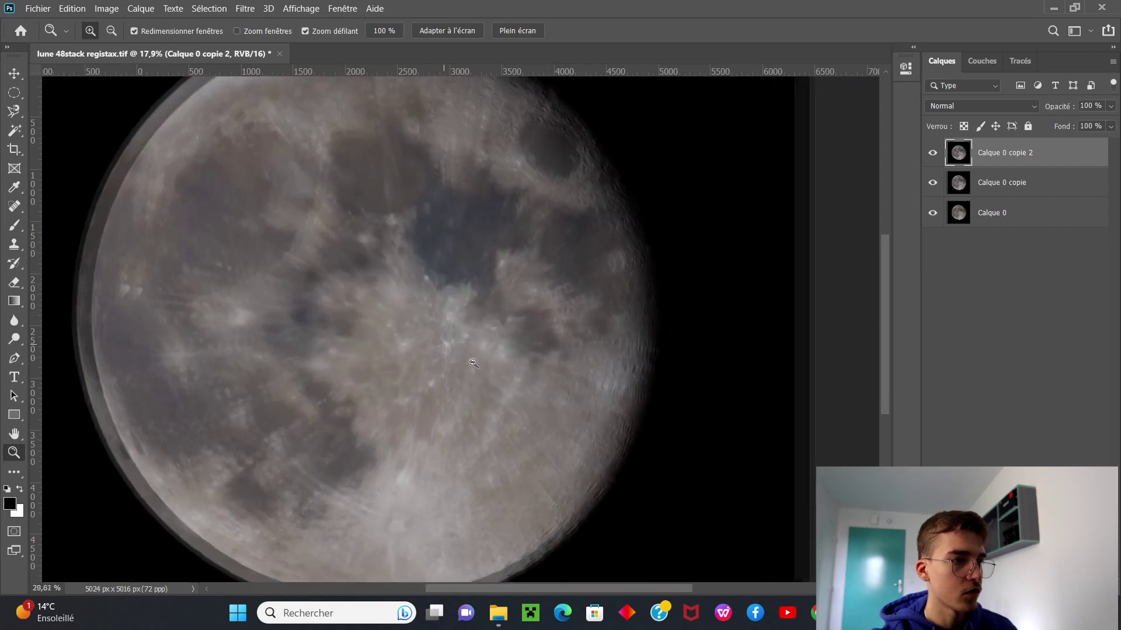
Duplicate the top layer, Calque 0 copie 2, within the same document.
drag(444, 346, 473, 363)
key(ctrl+0)
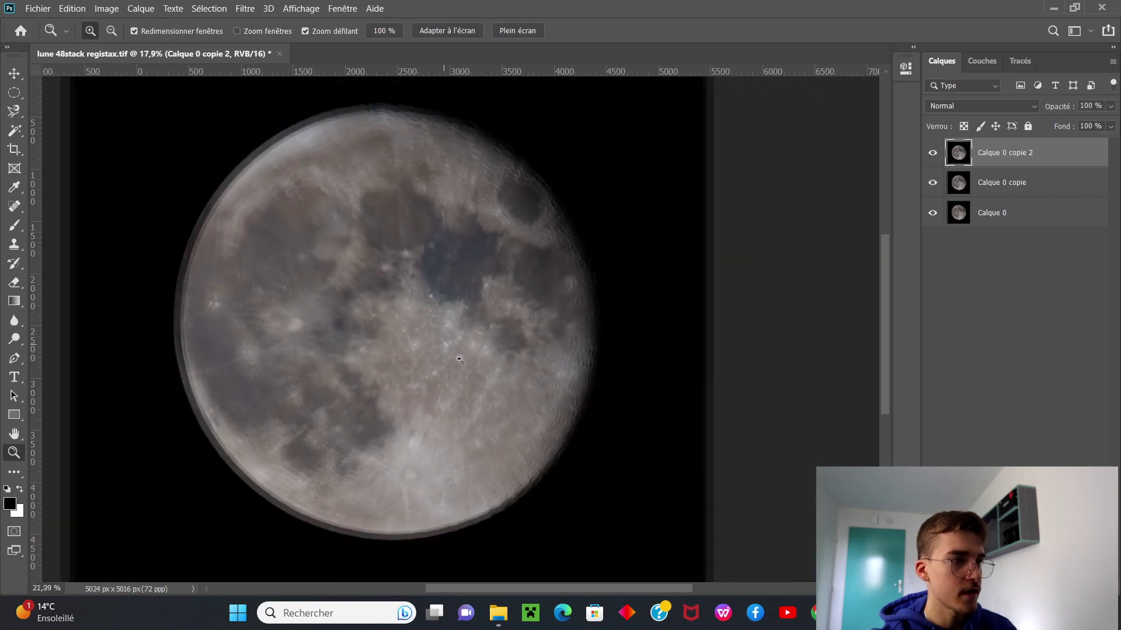
right_click(1022, 163)
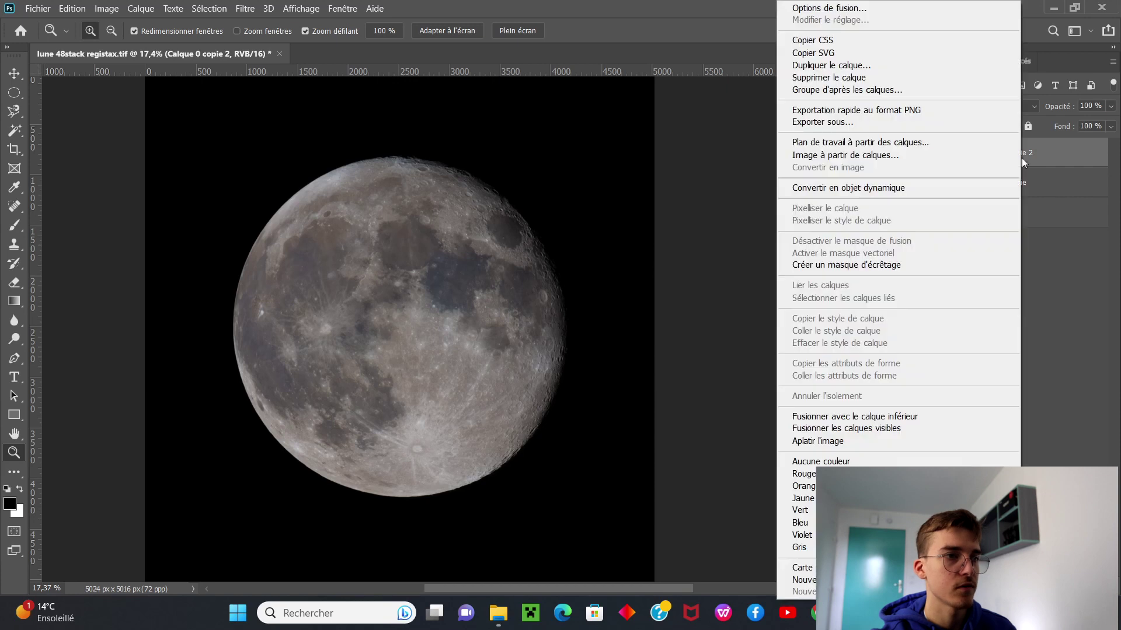
click(845, 65)
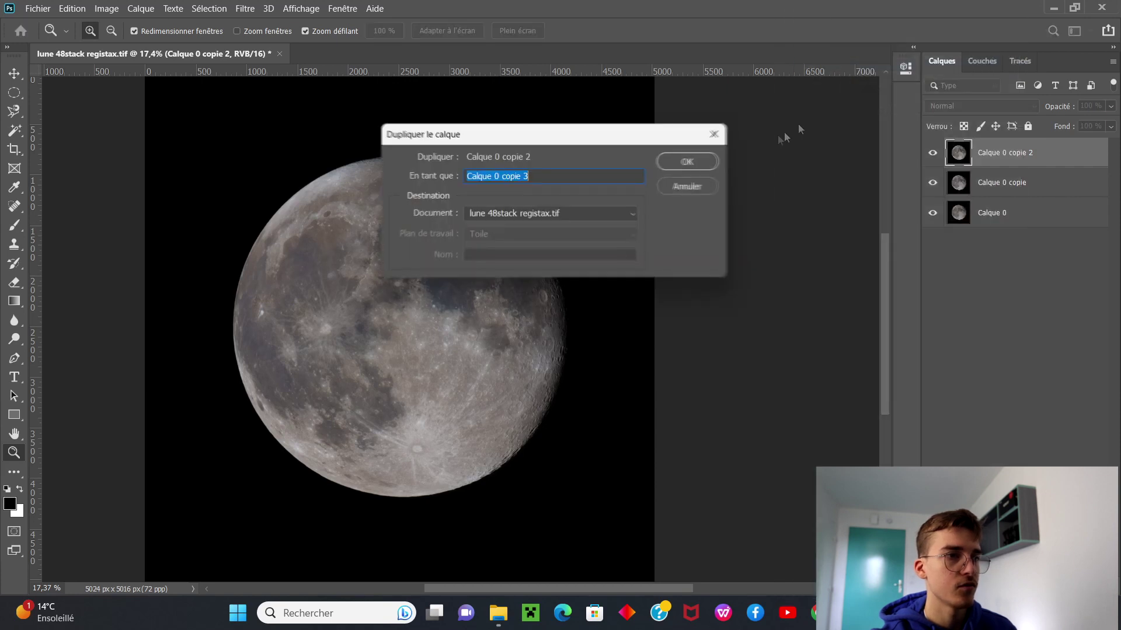
click(662, 161)
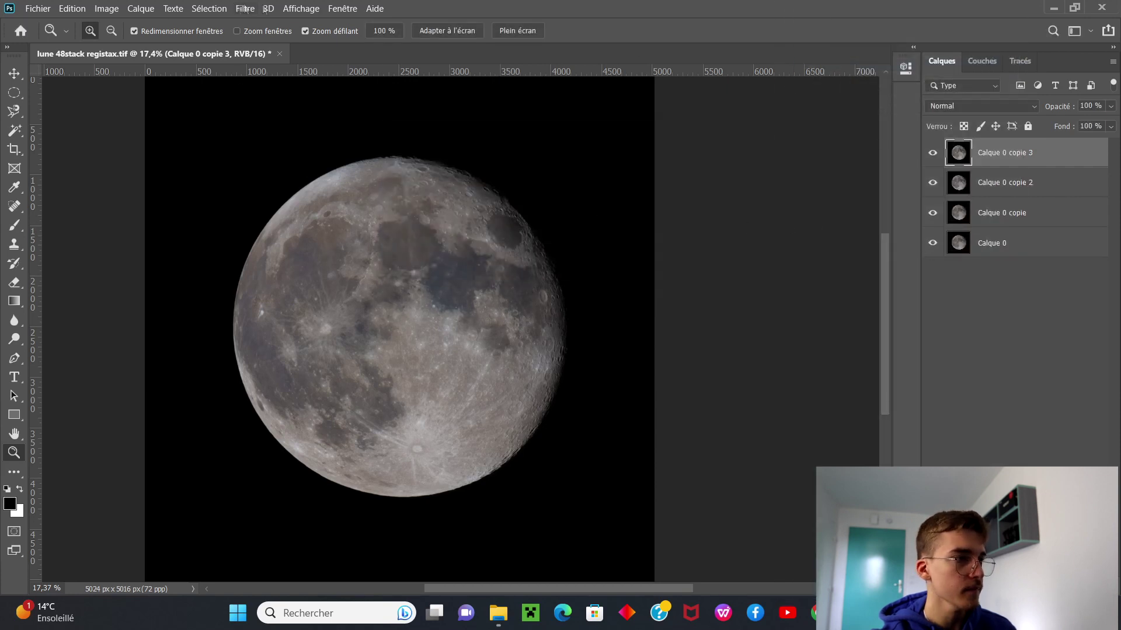
Open the Camera Raw filter on the newly duplicated layer, set Vibrance to +20 and check the colours up close.
click(217, 8)
mouse_move(240, 8)
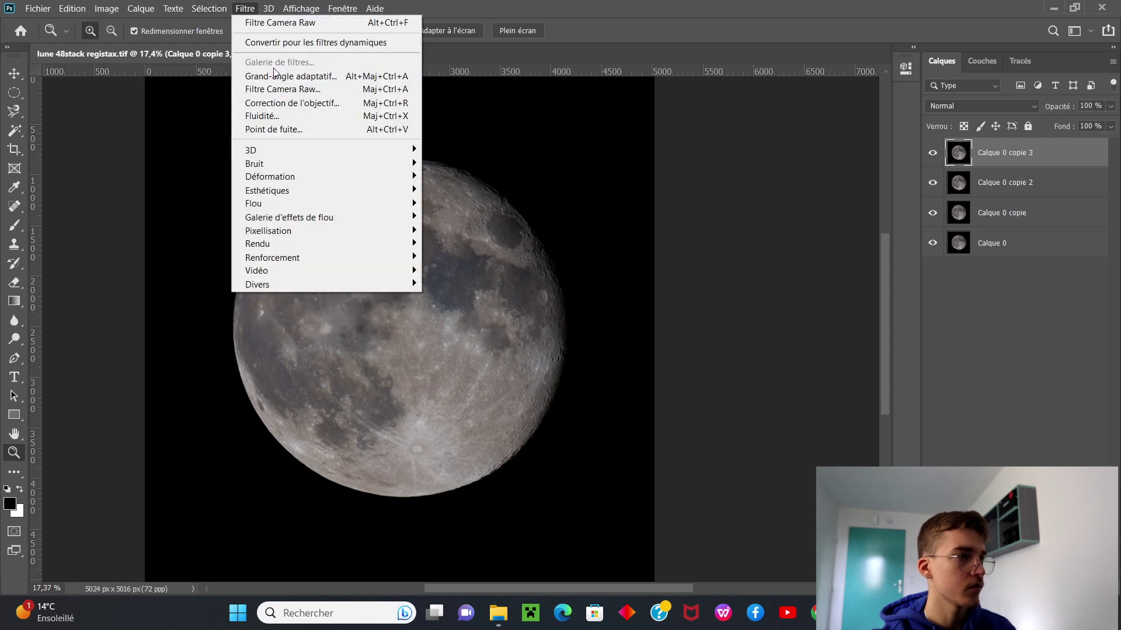
click(279, 90)
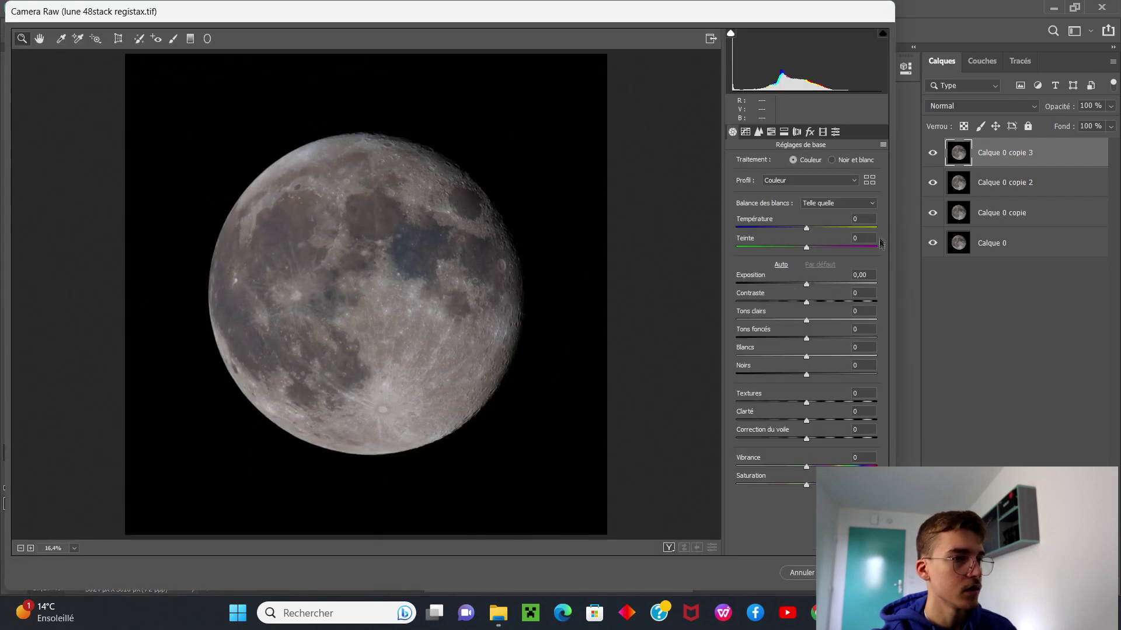
drag(806, 468, 826, 467)
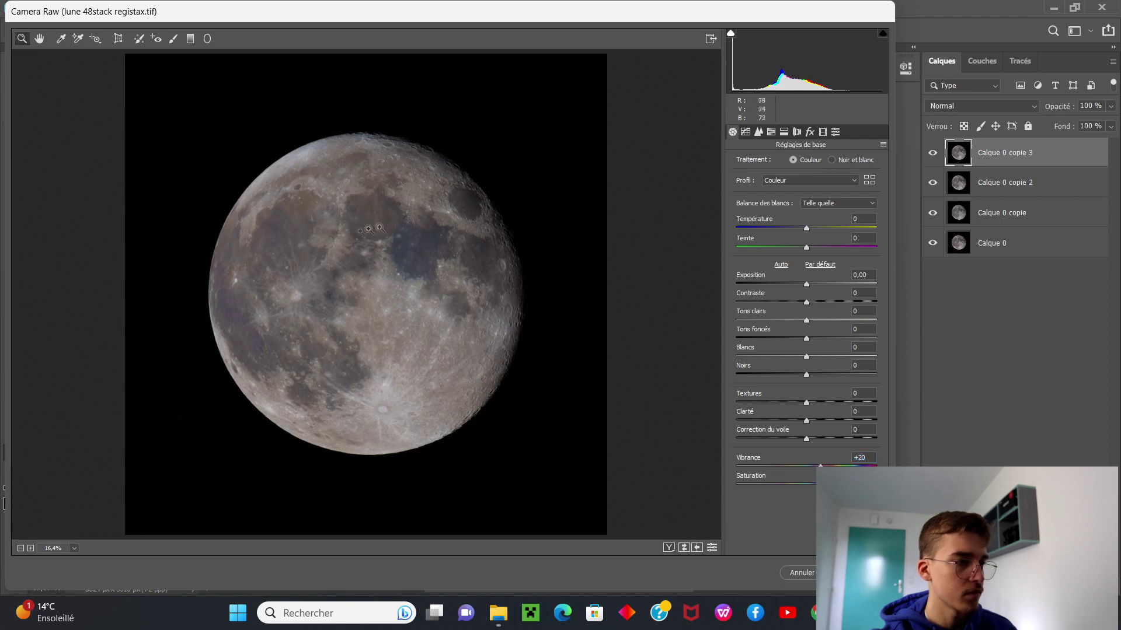
scroll(331, 238, up, 2)
scroll(331, 238, up, 3)
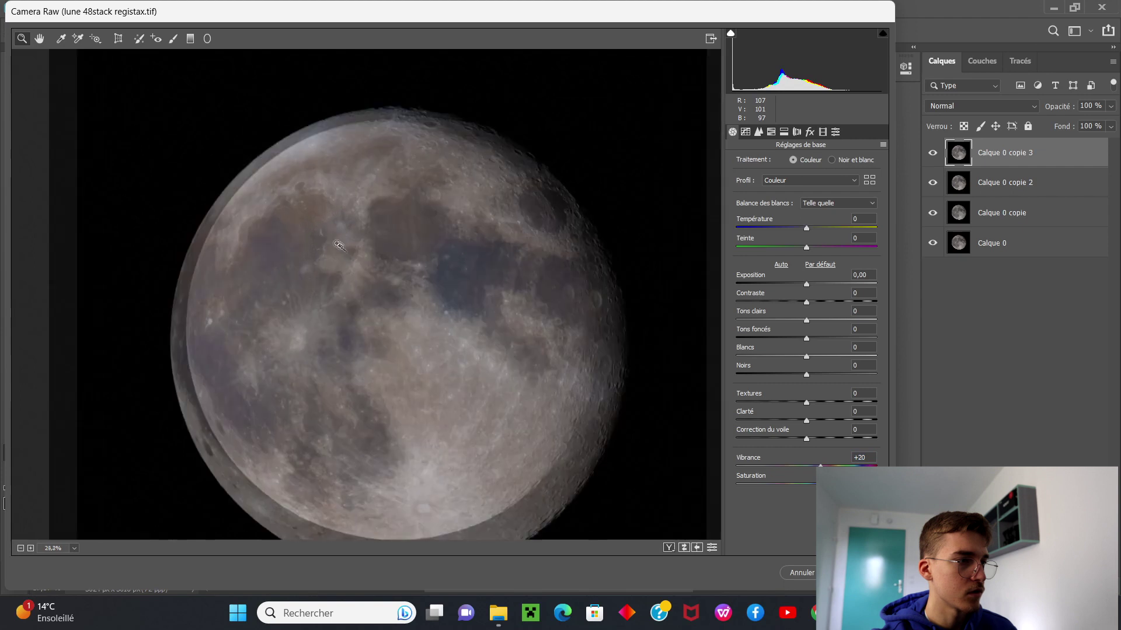
scroll(463, 393, down, 5)
scroll(464, 393, up, 3)
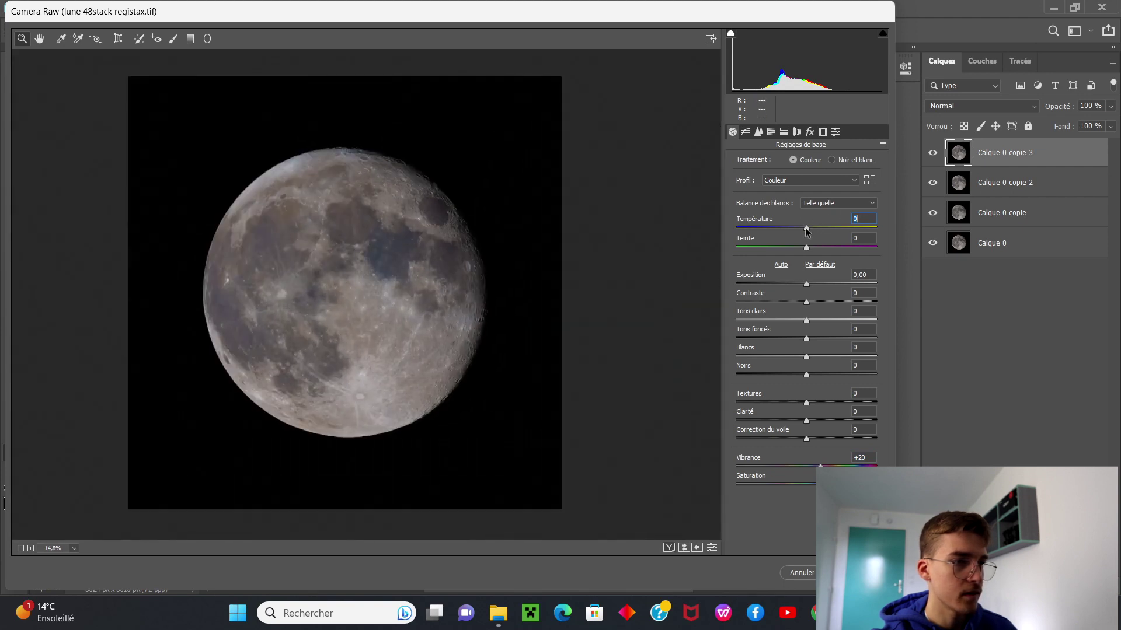
Cool the white balance slightly by setting the temperature to -2, keeping the tint at 0.
drag(806, 231, 805, 232)
drag(804, 232, 805, 232)
drag(806, 248, 809, 248)
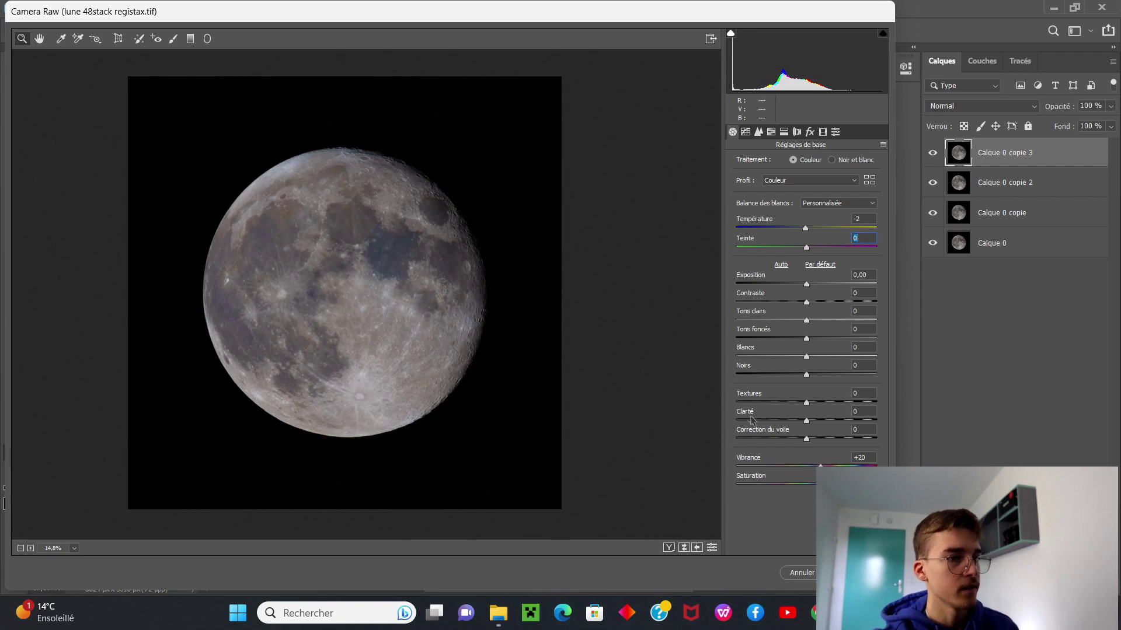
Set the colour noise reduction to 21.
click(758, 132)
click(762, 333)
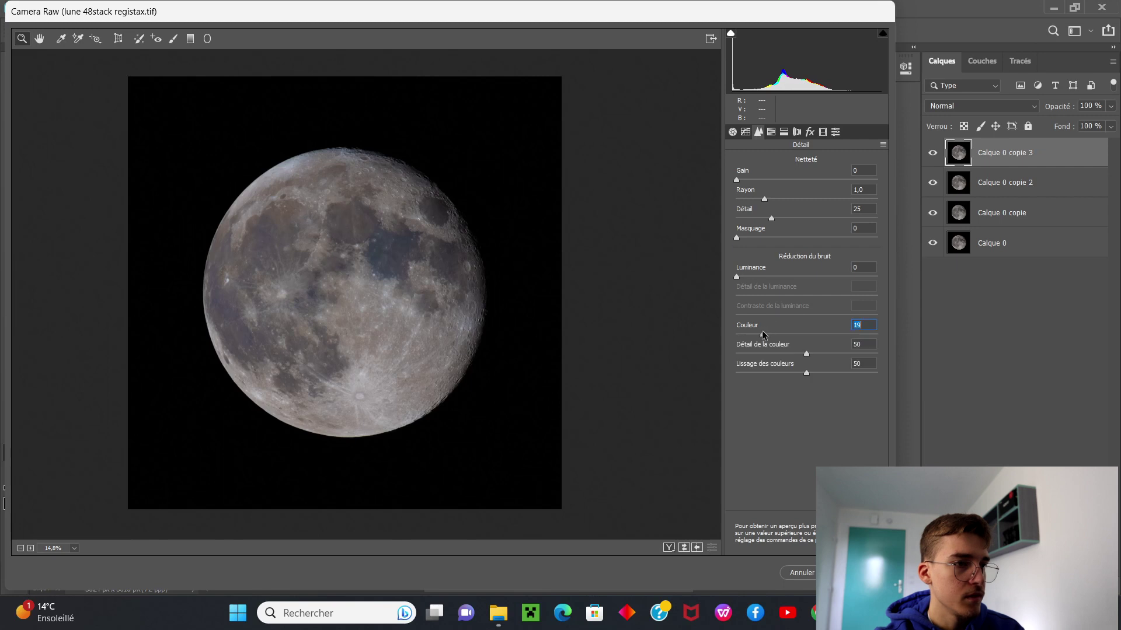
drag(763, 334, 765, 334)
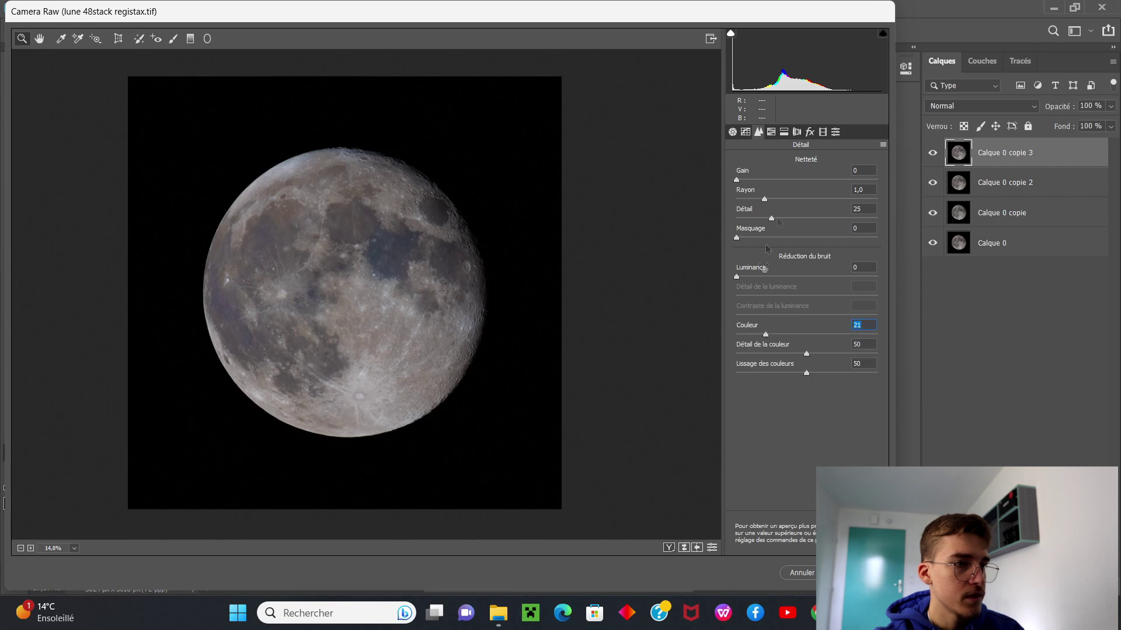
Defringe purple with amount 4 and hue range 0/40, and widen the green defringe hue range to 40/100.
click(782, 133)
click(796, 132)
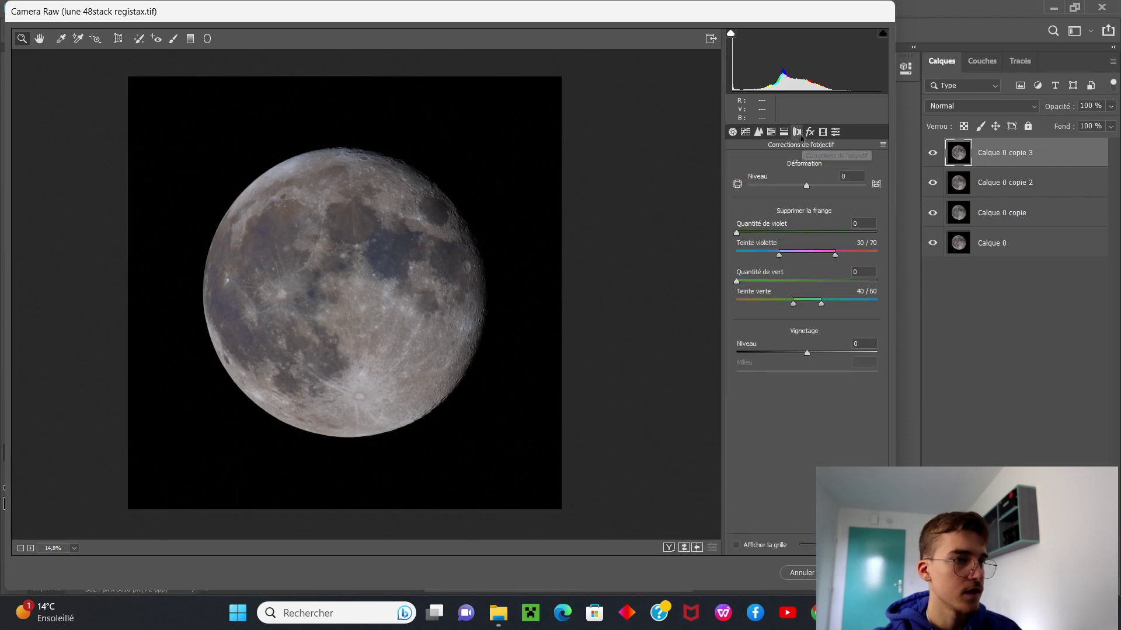
drag(800, 257, 759, 256)
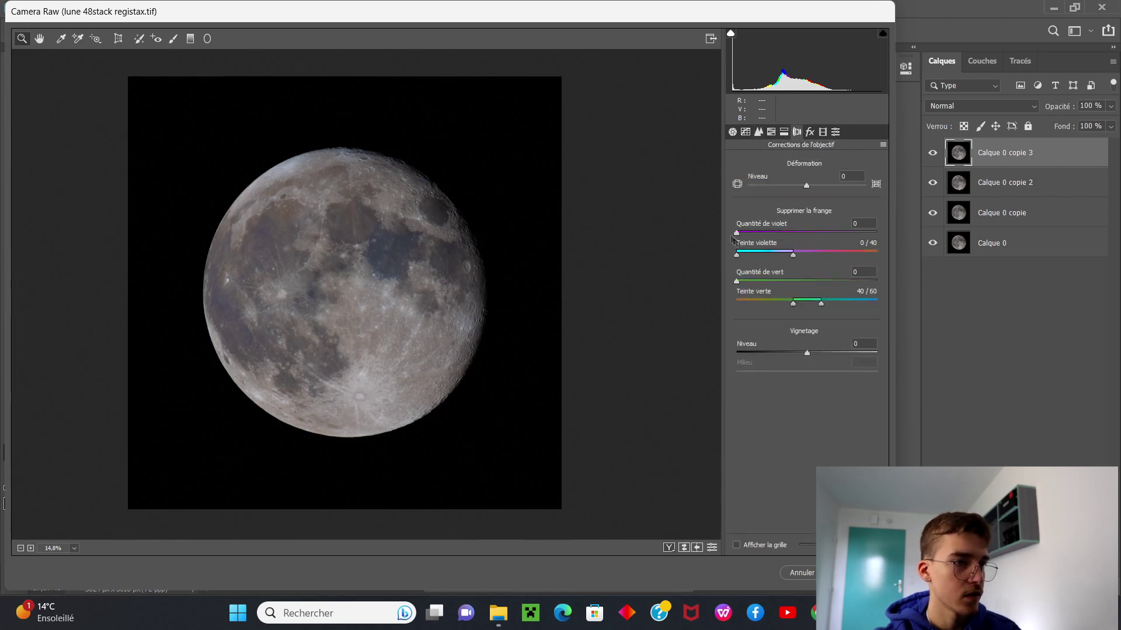
click(764, 233)
drag(821, 303, 877, 304)
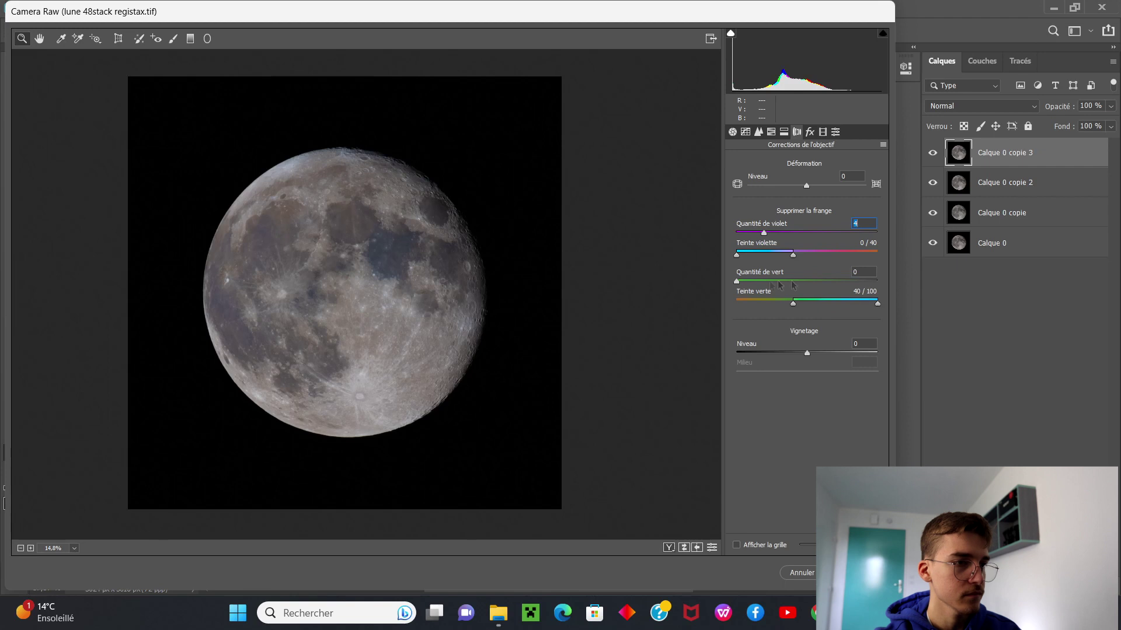
Set the HSL saturation to -10 for blues and -8 for oranges, and apply the Camera Raw filter.
click(784, 132)
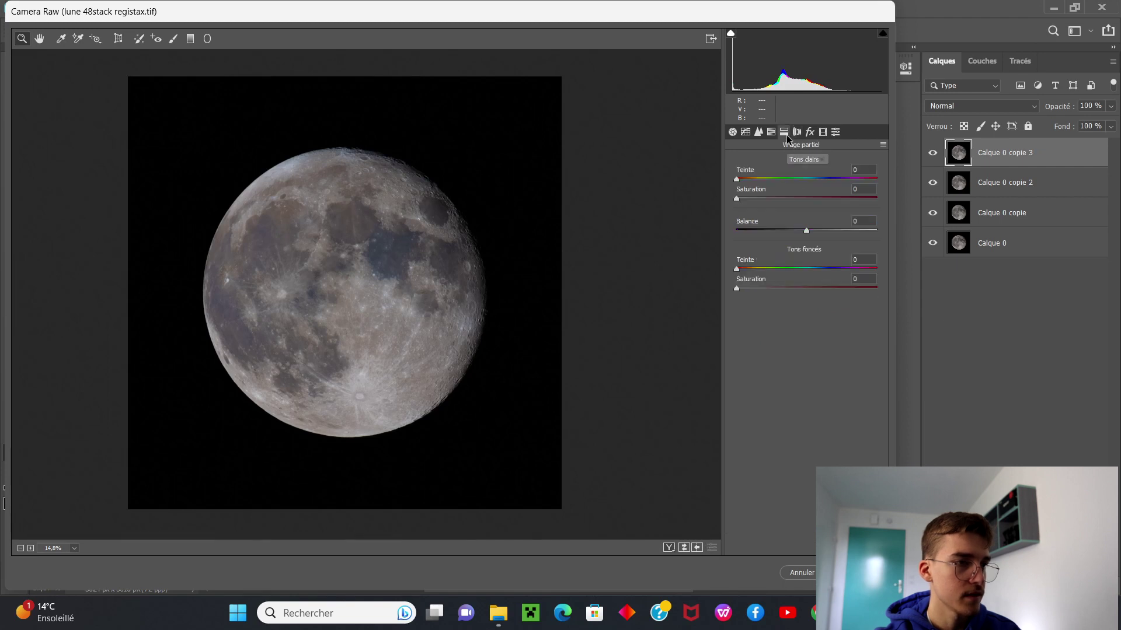
click(771, 132)
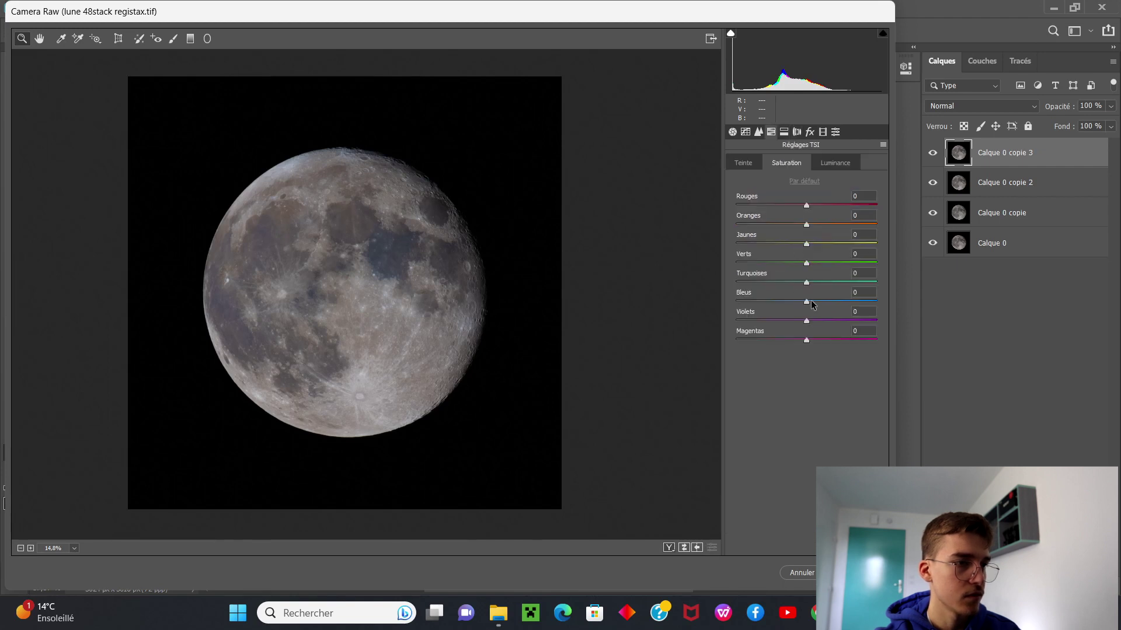
drag(809, 300, 808, 301)
drag(807, 226, 801, 226)
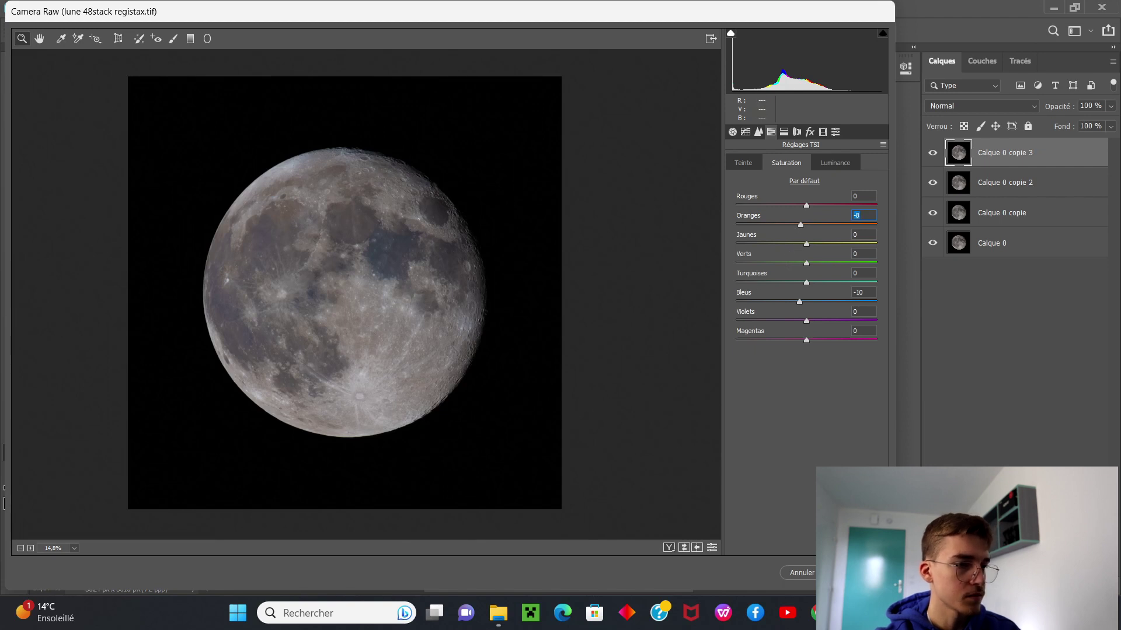
click(856, 572)
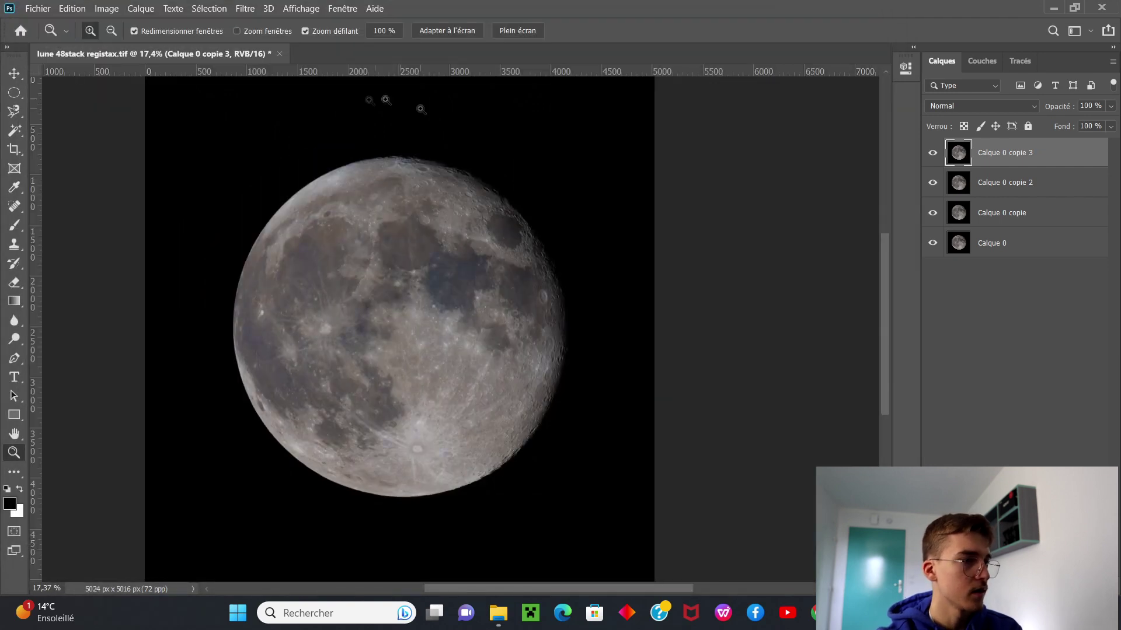
Examine the mineral colours across the Moon's maria and bright highlands at close range and as a whole.
scroll(383, 267, up, 2)
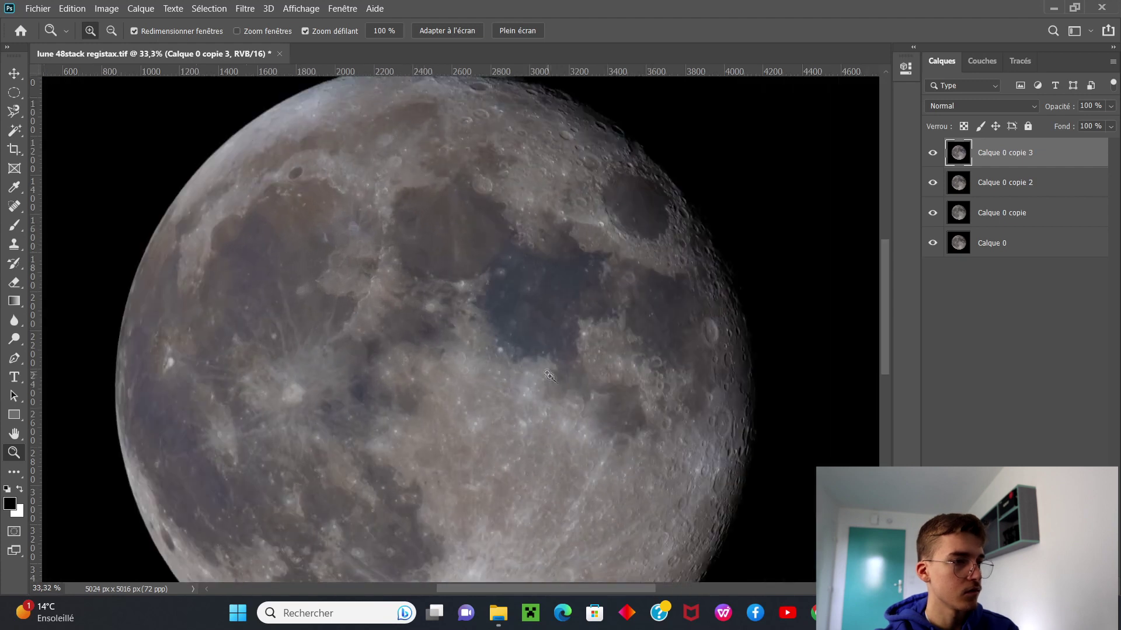
drag(678, 295, 683, 324)
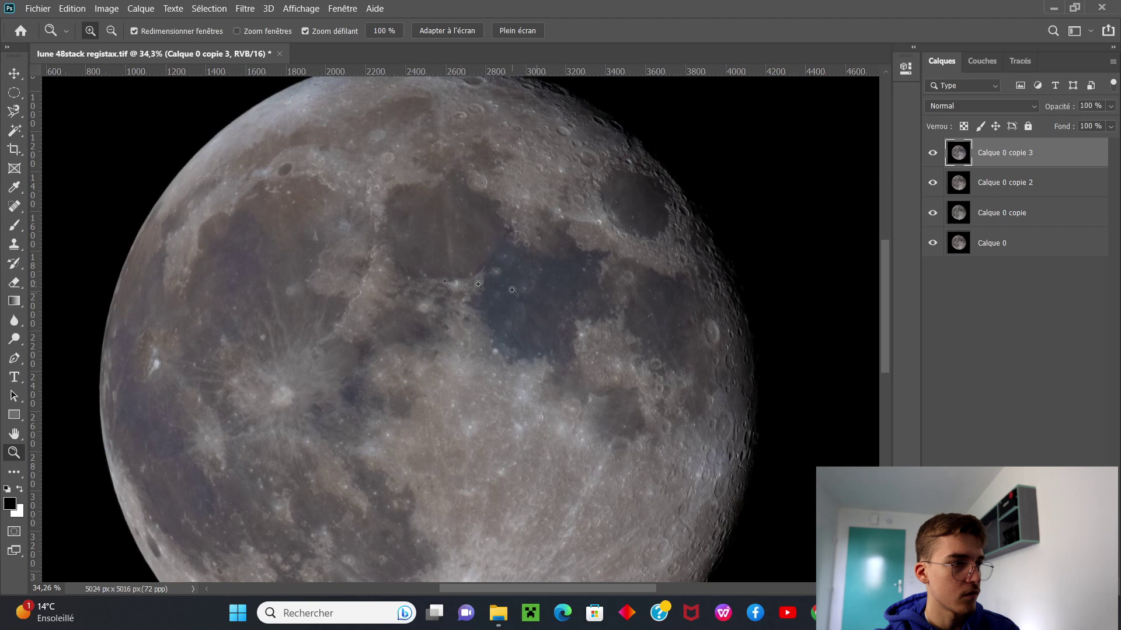
drag(380, 363, 390, 369)
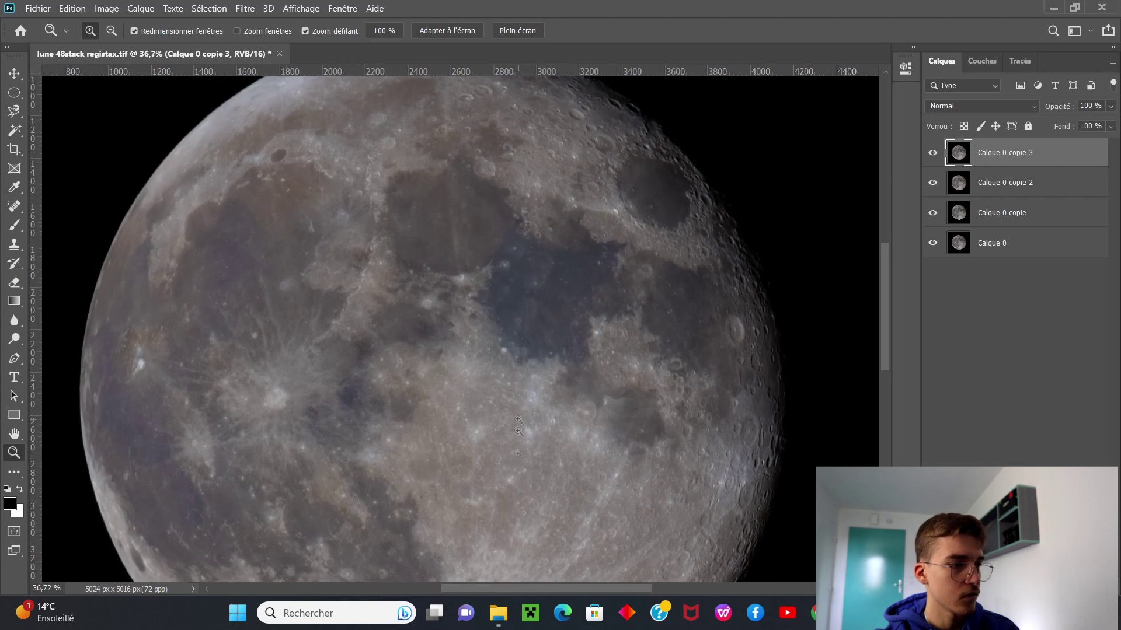
drag(889, 279, 892, 297)
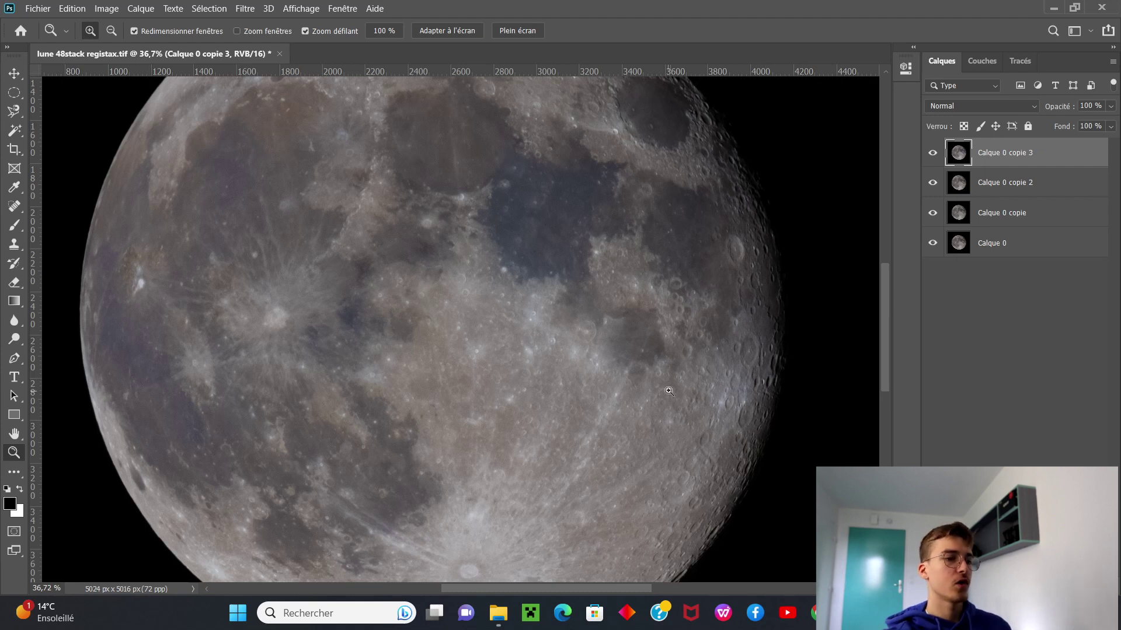
scroll(625, 239, down, 5)
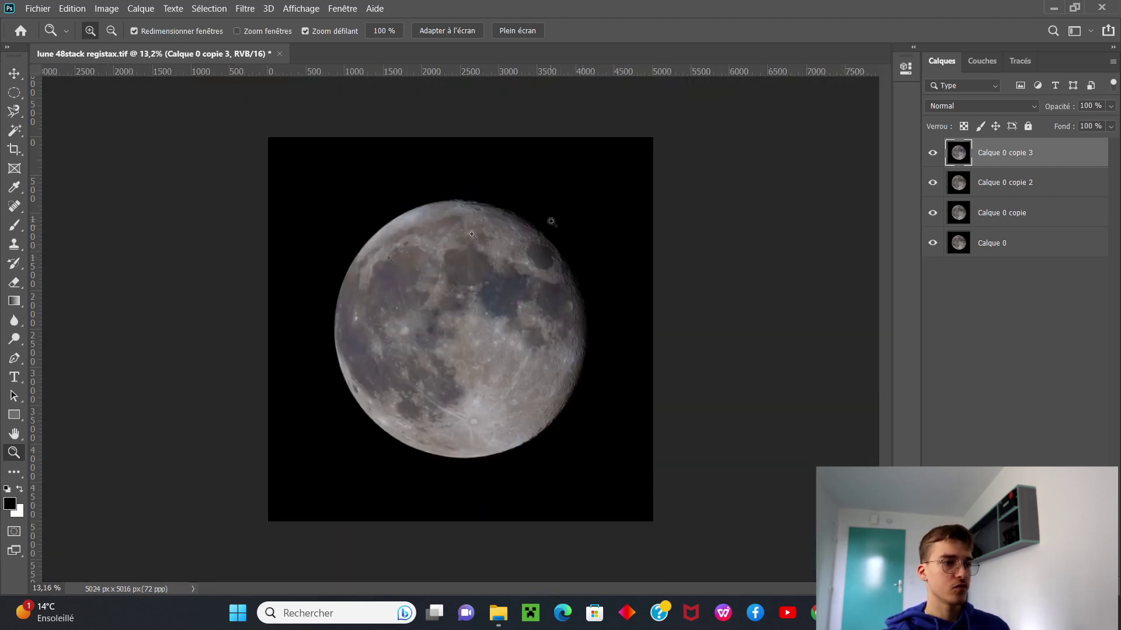